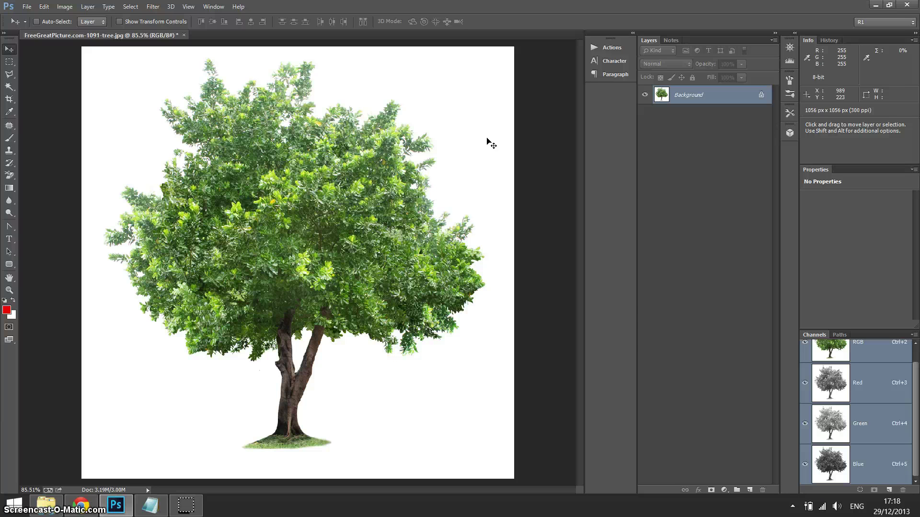
Add a layer mask to the tree image and fill it with the copied image, inverted
{"action": "left_click", "coordinate": [711, 489]}
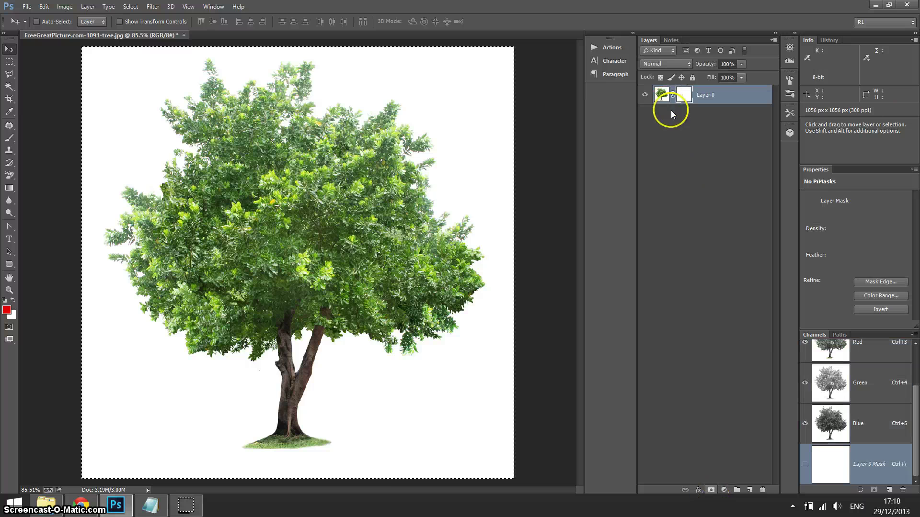
{"action": "left_click", "coordinate": [684, 95], "text": "alt"}
{"action": "key", "text": "ctrl+v"}
{"action": "key", "text": "ctrl+i"}
Boost the mask's contrast with Curves, using black point input 12 and a curve point at input 39, output 167, and deselect
{"action": "key", "text": "ctrl+m"}
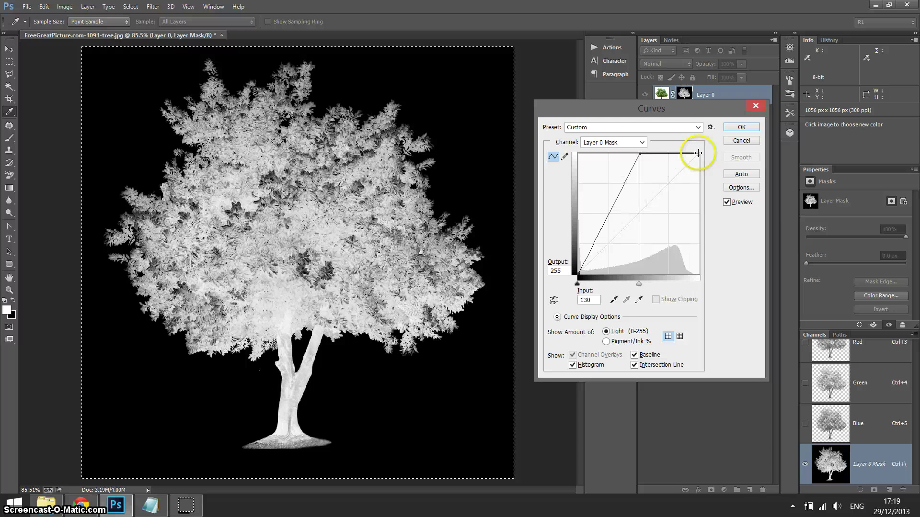
{"action": "left_click_drag", "start_coordinate": [698, 153], "coordinate": [652, 154]}
{"action": "left_click_drag", "start_coordinate": [578, 274], "coordinate": [579, 270]}
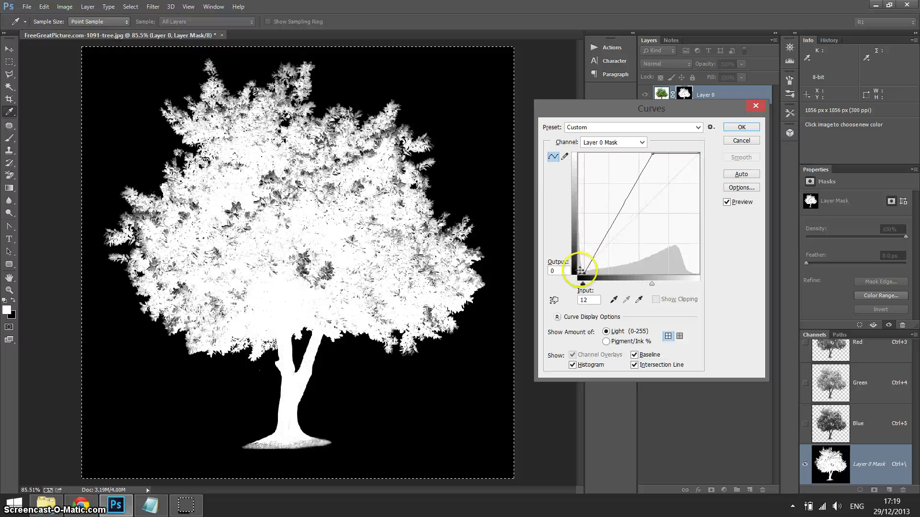
{"action": "left_click_drag", "start_coordinate": [611, 215], "coordinate": [596, 195]}
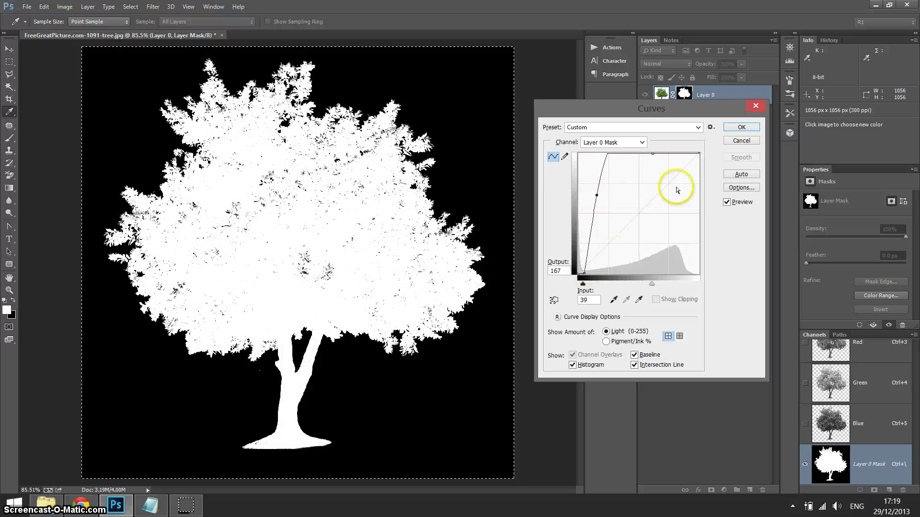
{"action": "left_click", "coordinate": [742, 127]}
{"action": "key", "text": "v"}
{"action": "key", "text": "ctrl+d"}
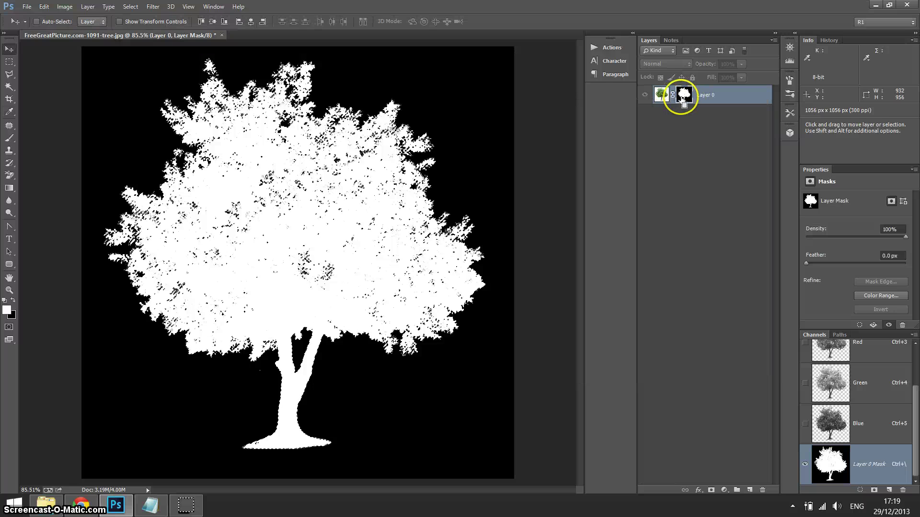
Contract the tree selection loaded from the mask and fill the area outside it with black
{"action": "left_click", "coordinate": [130, 7]}
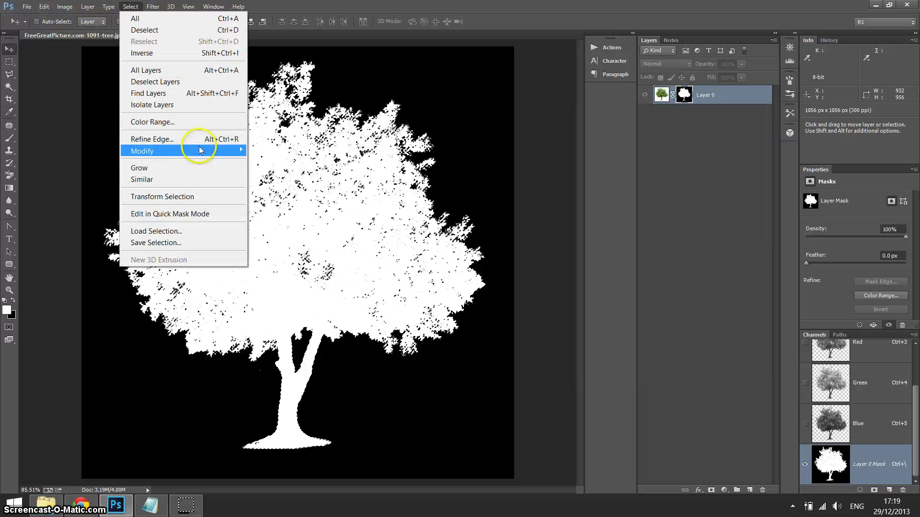
{"action": "mouse_move", "coordinate": [201, 151]}
{"action": "left_click", "coordinate": [292, 184]}
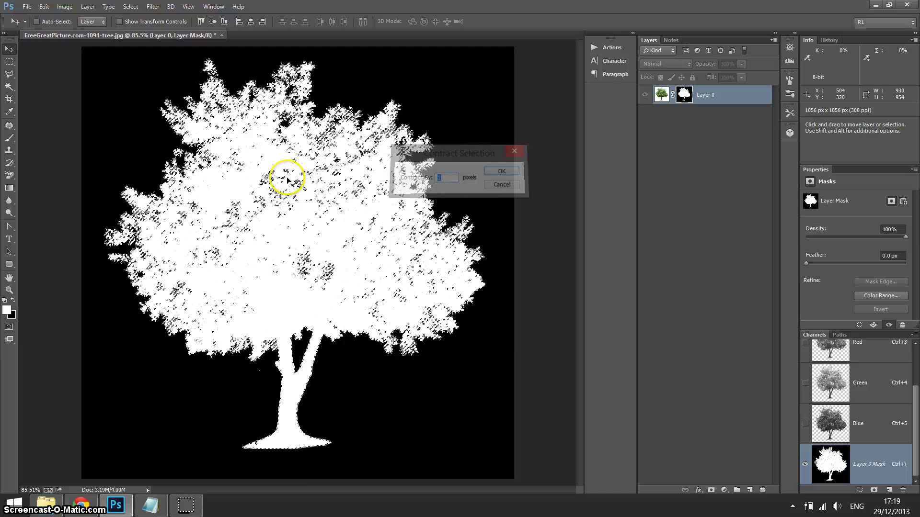
{"action": "key", "text": "Return"}
{"action": "key", "text": "alt+BackSpace"}
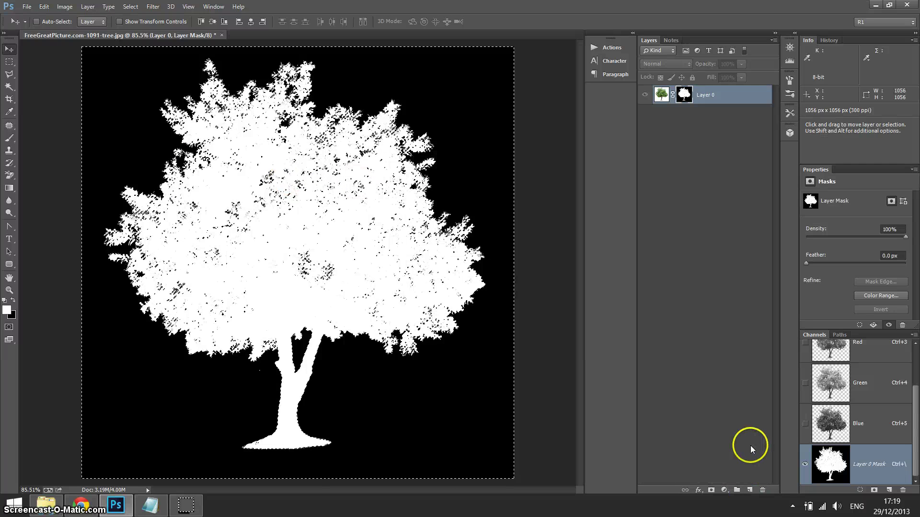
{"action": "key", "text": "ctrl+a"}
{"action": "key", "text": "ctrl+d"}
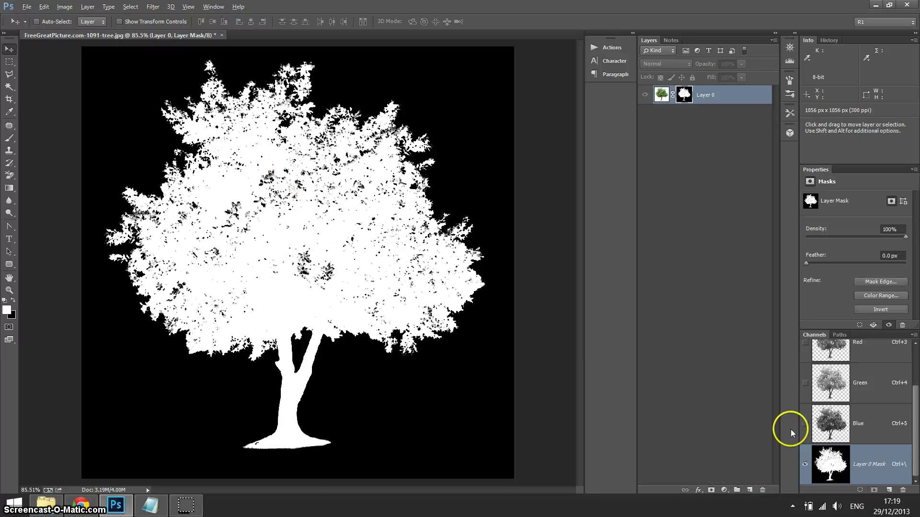
Paint over the dark gaps inside the crown with white on the mask, and return to the masked tree view
{"action": "key", "text": "b"}
{"action": "mouse_move", "coordinate": [295, 270]}
{"action": "left_mouse_down"}
{"action": "mouse_move", "coordinate": [315, 264]}
{"action": "mouse_move", "coordinate": [235, 223]}
{"action": "mouse_move", "coordinate": [267, 194]}
{"action": "mouse_move", "coordinate": [327, 209]}
{"action": "mouse_move", "coordinate": [316, 198]}
{"action": "mouse_move", "coordinate": [307, 228]}
{"action": "mouse_move", "coordinate": [327, 210]}
{"action": "mouse_move", "coordinate": [361, 249]}
{"action": "mouse_move", "coordinate": [343, 272]}
{"action": "mouse_move", "coordinate": [359, 272]}
{"action": "mouse_move", "coordinate": [244, 227]}
{"action": "mouse_move", "coordinate": [216, 248]}
{"action": "mouse_move", "coordinate": [241, 271]}
{"action": "mouse_move", "coordinate": [245, 260]}
{"action": "mouse_move", "coordinate": [382, 272]}
{"action": "mouse_move", "coordinate": [391, 287]}
{"action": "mouse_move", "coordinate": [282, 170]}
{"action": "left_mouse_up"}
{"action": "left_click", "coordinate": [685, 96], "text": "alt"}
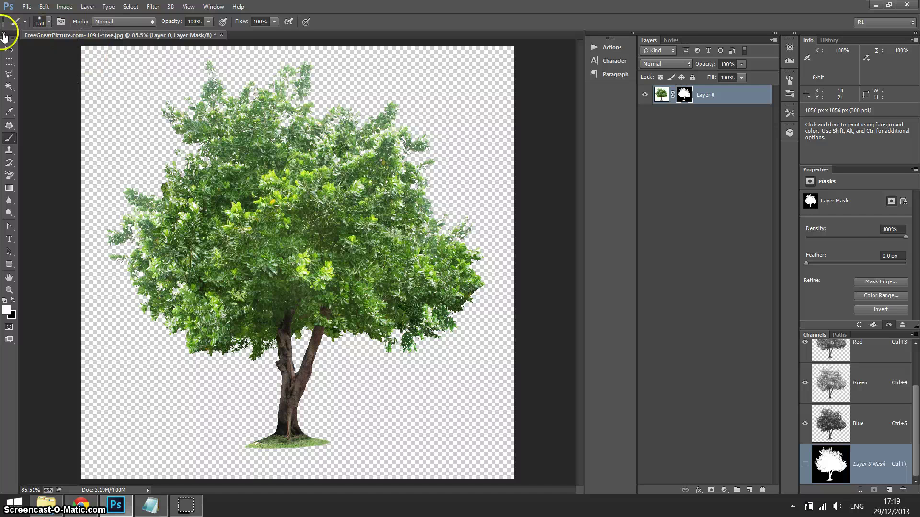
{"action": "left_click", "coordinate": [9, 49]}
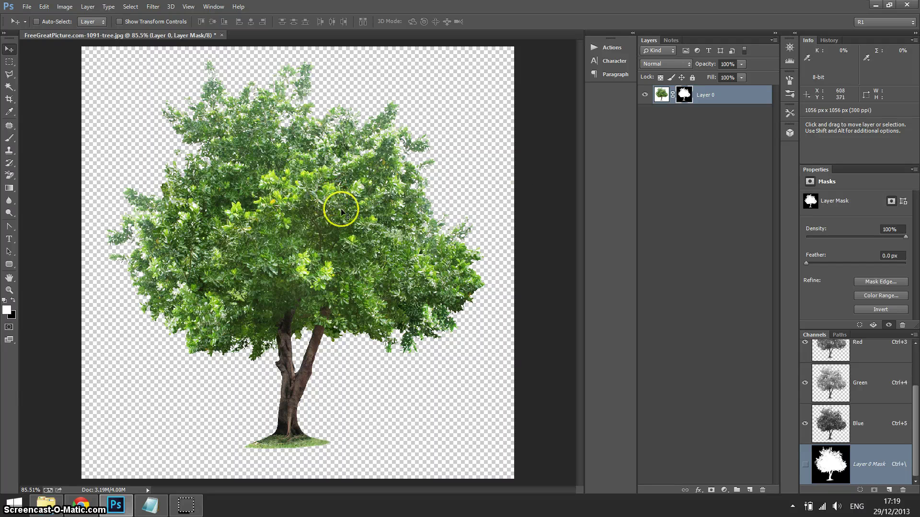
Add a Solid Color fill layer in dark grey #313131 and place it beneath the tree layer
{"action": "left_click", "coordinate": [724, 490]}
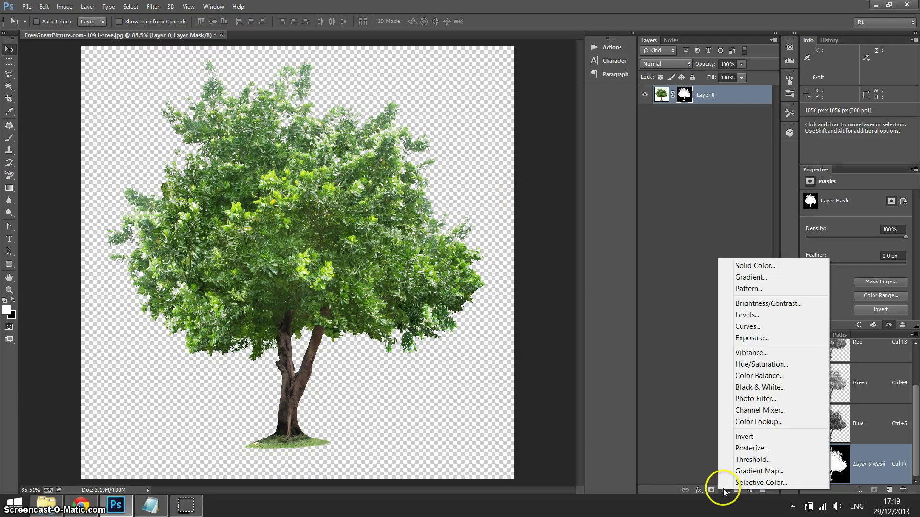
{"action": "left_click", "coordinate": [744, 265]}
{"action": "left_click_drag", "start_coordinate": [425, 345], "coordinate": [226, 411]}
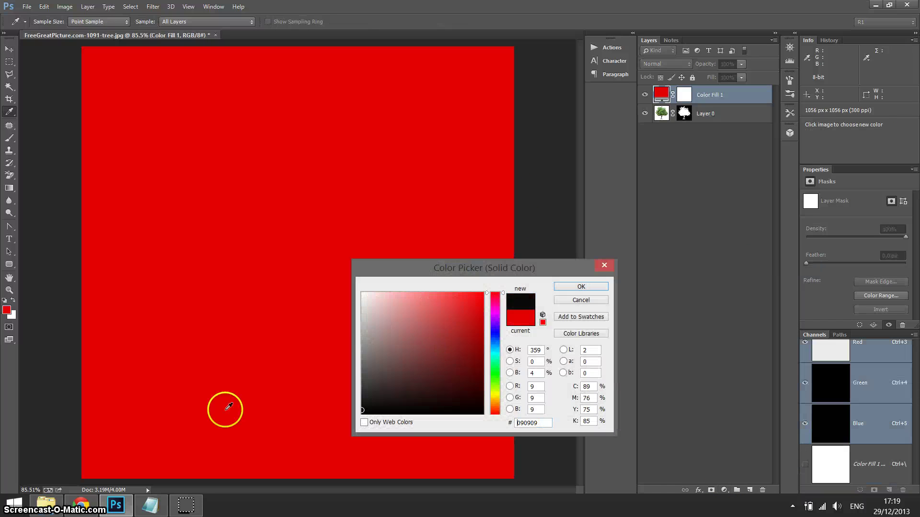
{"action": "mouse_move", "coordinate": [384, 376]}
{"action": "left_mouse_down"}
{"action": "mouse_move", "coordinate": [341, 385]}
{"action": "mouse_move", "coordinate": [350, 392]}
{"action": "left_mouse_up"}
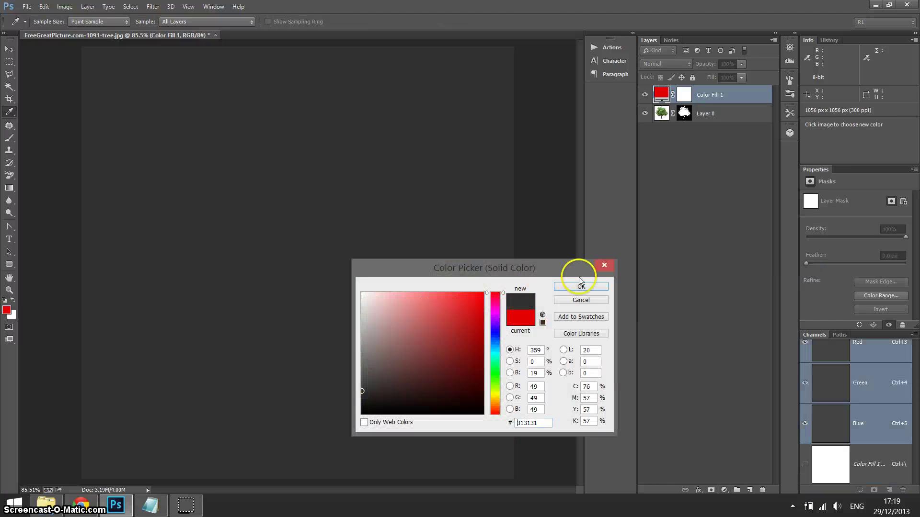
{"action": "left_click", "coordinate": [581, 288]}
{"action": "left_click_drag", "start_coordinate": [740, 96], "coordinate": [717, 160]}
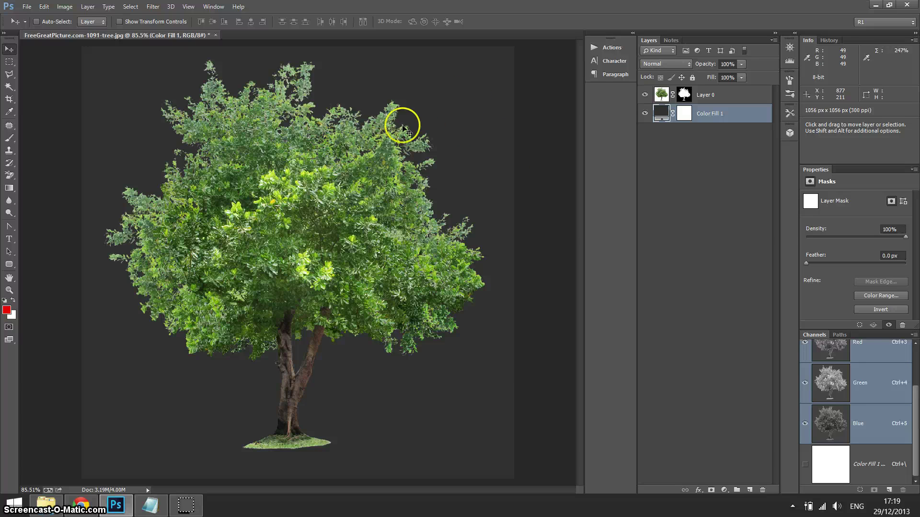
Check the crown's edges against the grey fill, delete the fill layer, and try removing the tree layer's mask
{"action": "key", "text": "ctrl+space"}
{"action": "left_click_drag", "start_coordinate": [297, 82], "coordinate": [402, 161]}
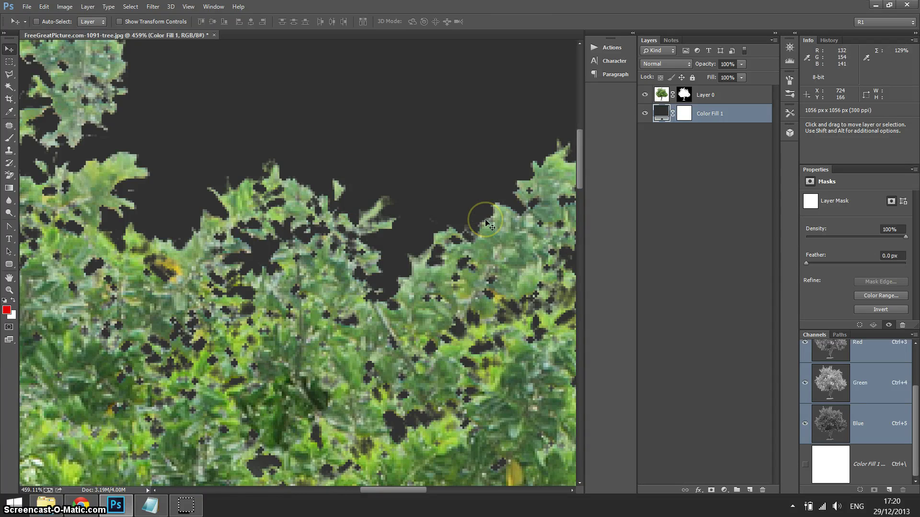
{"action": "key", "text": "ctrl+0"}
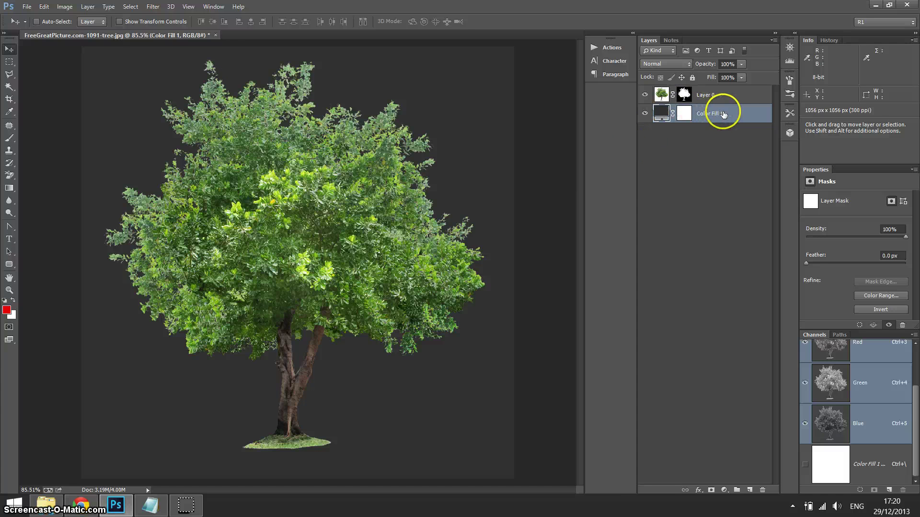
{"action": "key", "text": "Delete"}
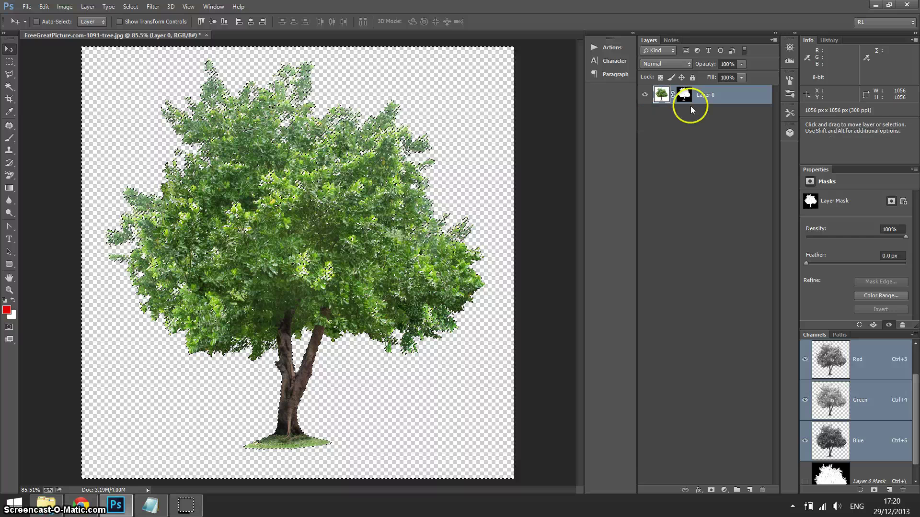
{"action": "left_click", "coordinate": [684, 95]}
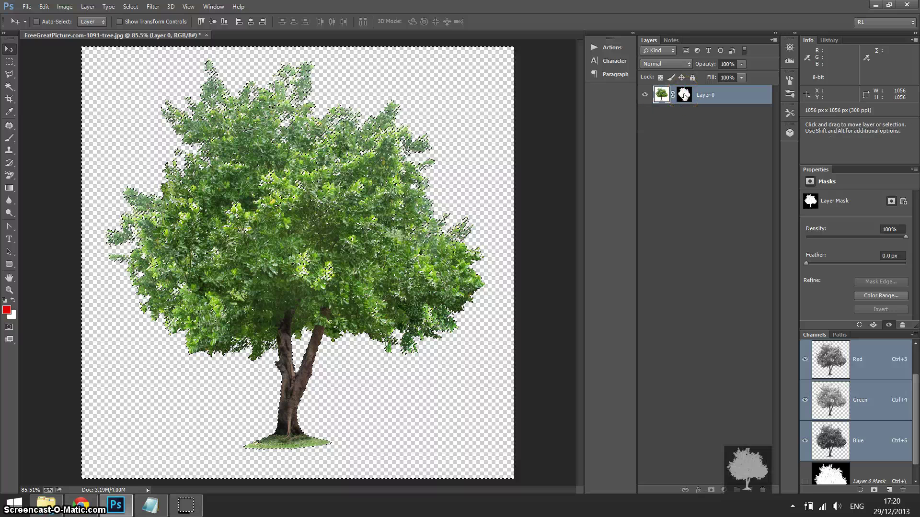
{"action": "left_click_drag", "start_coordinate": [747, 472], "coordinate": [762, 490]}
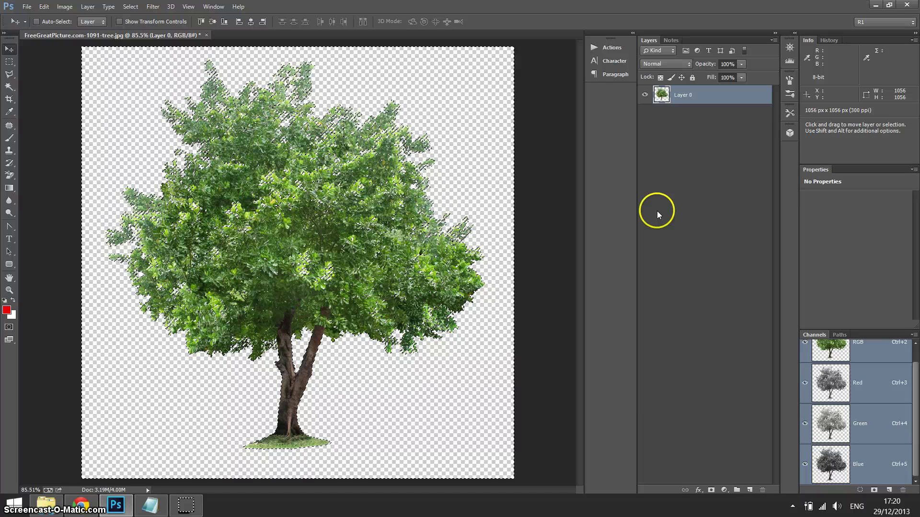
{"action": "key", "text": "ctrl+z"}
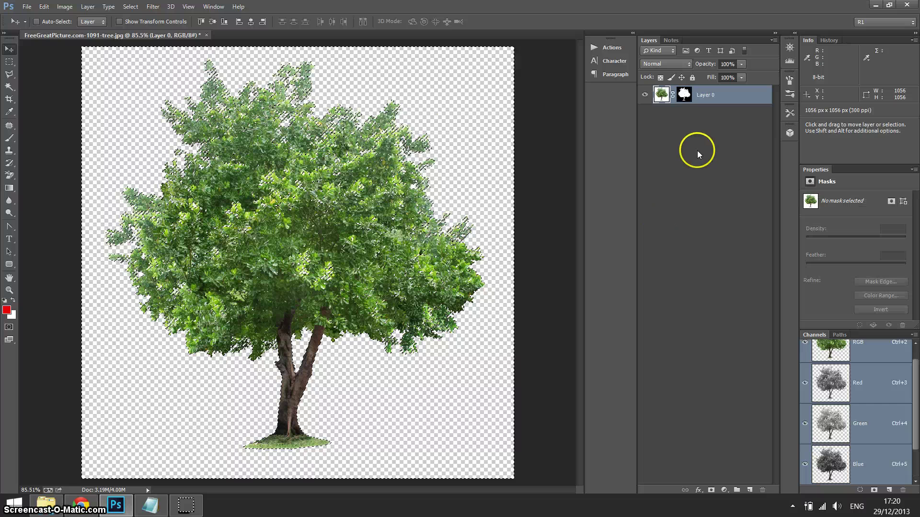
Close the tree document without saving and reopen FreeGreatPicture.com-1091-tree.jpg
{"action": "key", "text": "ctrl+w"}
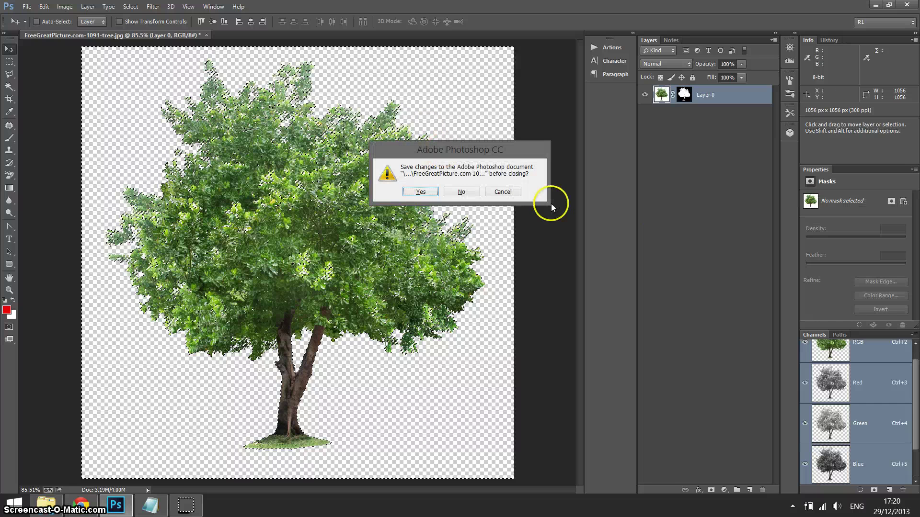
{"action": "left_click", "coordinate": [461, 192]}
{"action": "key", "text": "ctrl+o"}
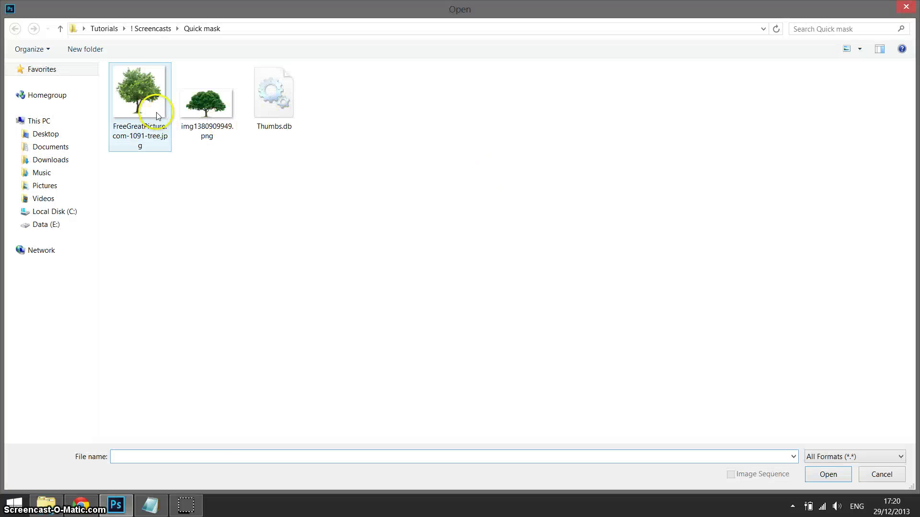
{"action": "double_click", "coordinate": [163, 115]}
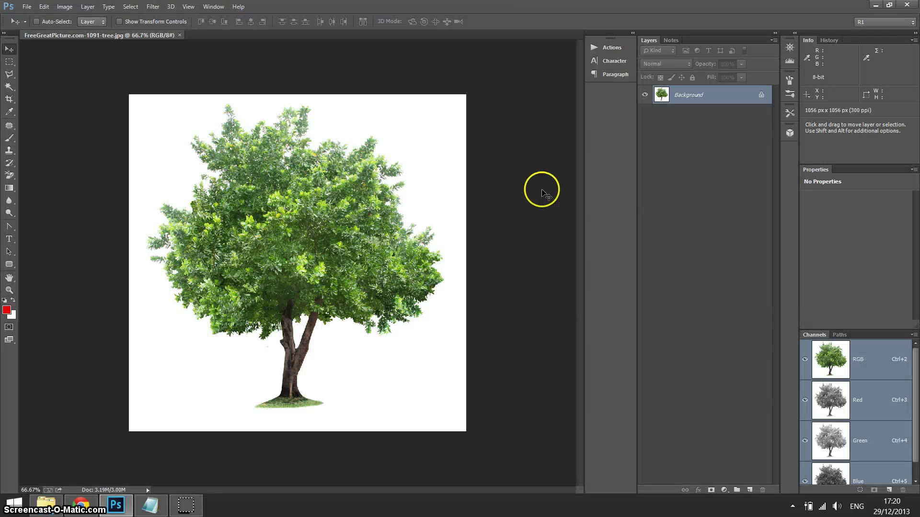
Copy the whole tree image and paste it into a new layer mask on the same layer
{"action": "key", "text": "ctrl+plus"}
{"action": "key", "text": "ctrl+a"}
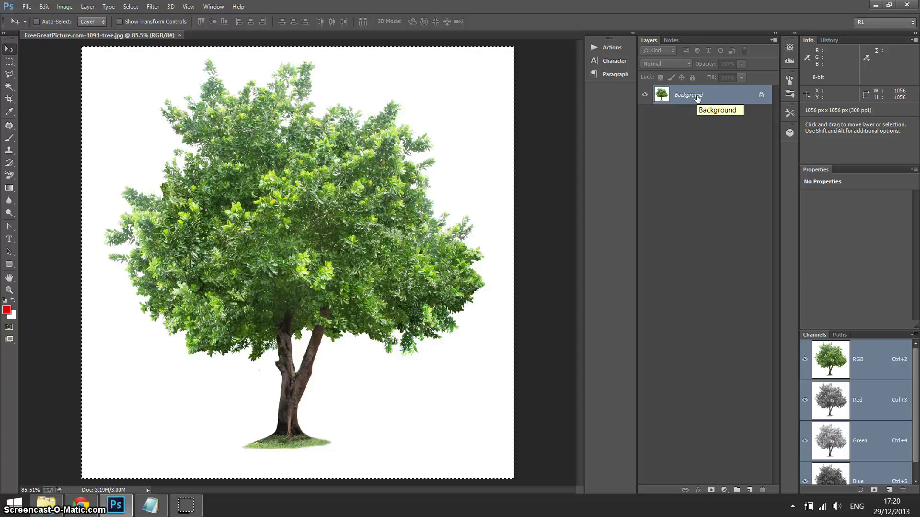
{"action": "left_click", "coordinate": [710, 491]}
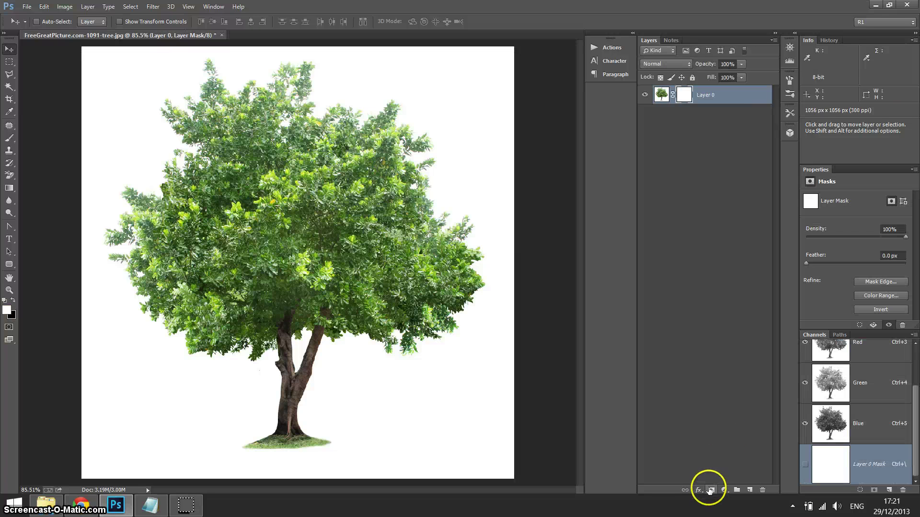
{"action": "key", "text": "alt"}
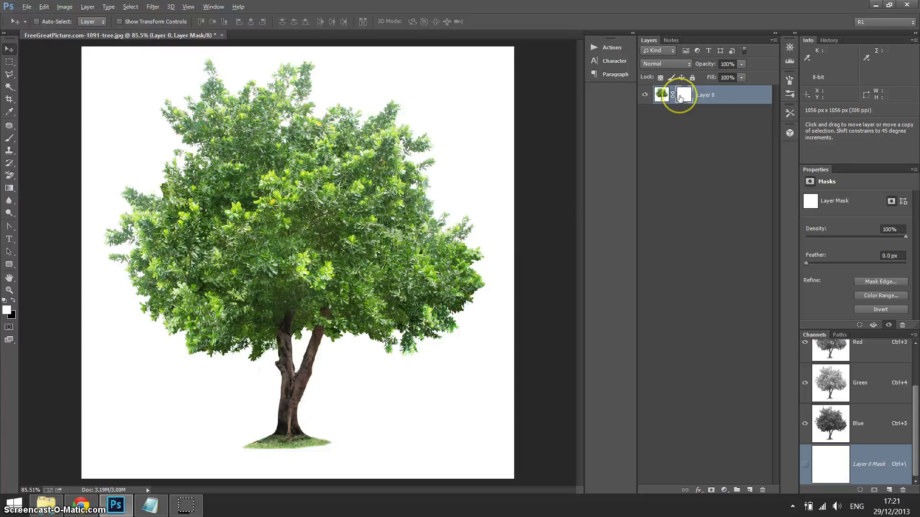
{"action": "left_click", "coordinate": [680, 98], "text": "alt"}
{"action": "key", "text": "ctrl+v"}
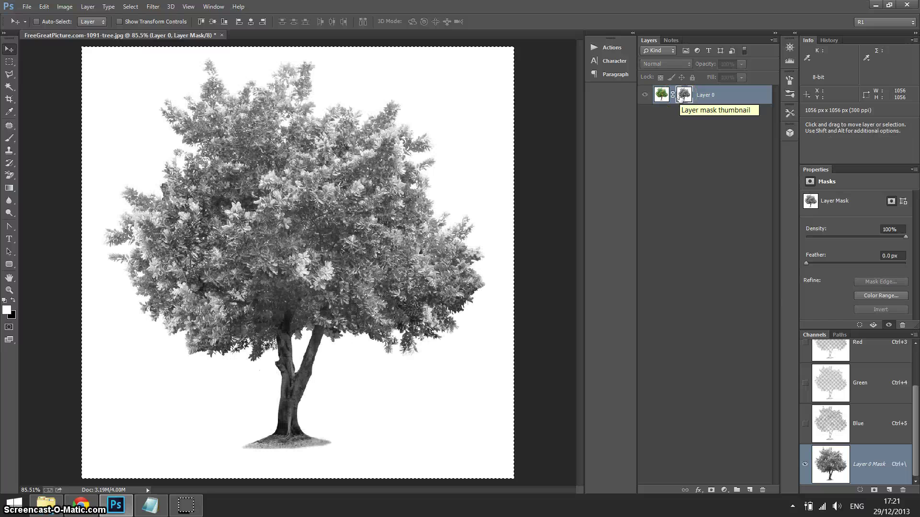
Invert the pasted layer mask to a light tree on black, and compare the masked image before and after
{"action": "left_click", "coordinate": [663, 97]}
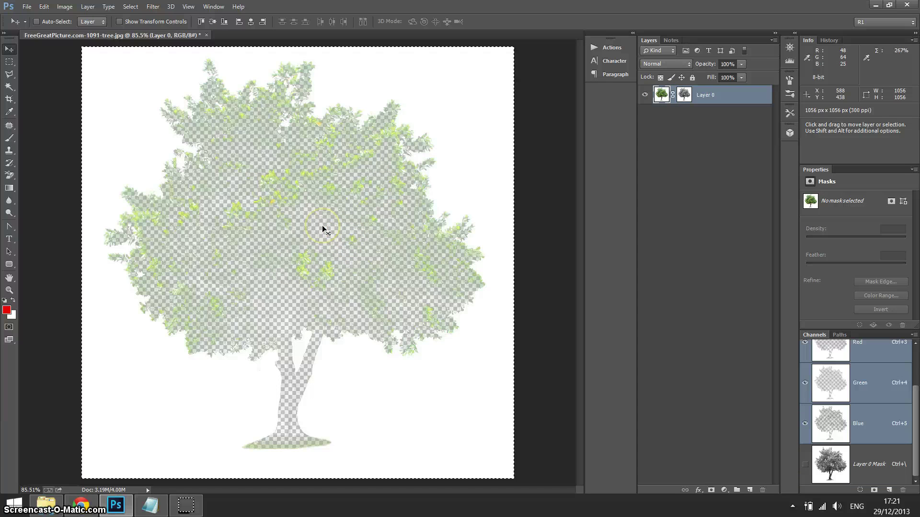
{"action": "left_click", "coordinate": [684, 95], "text": "alt"}
{"action": "key", "text": "ctrl+i"}
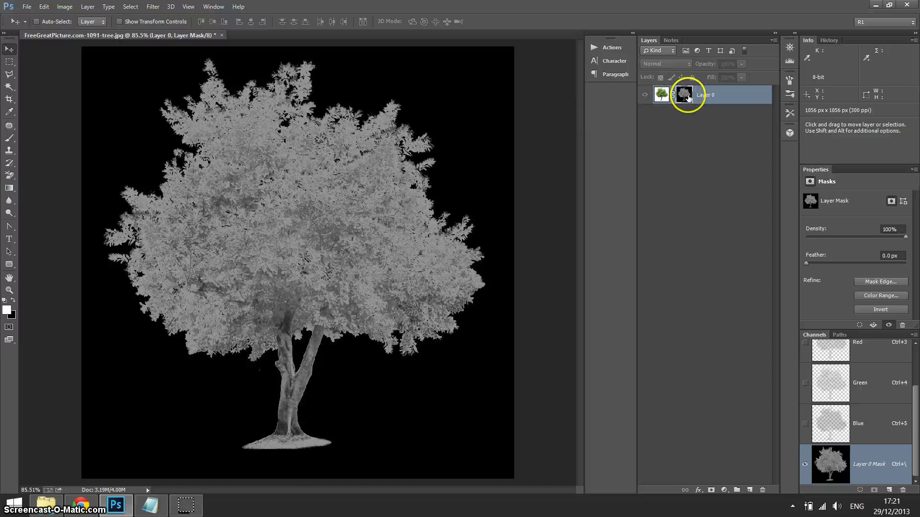
{"action": "key", "text": "ctrl+i"}
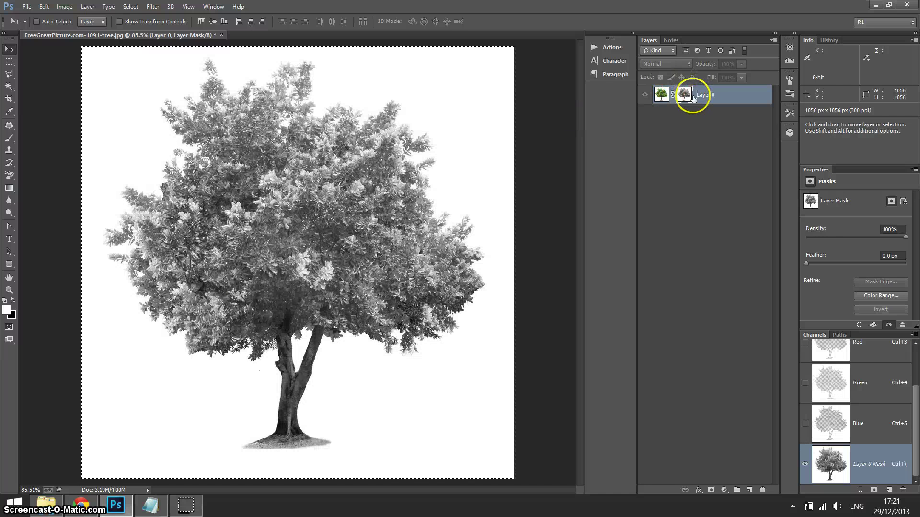
{"action": "key", "text": "ctrl+i"}
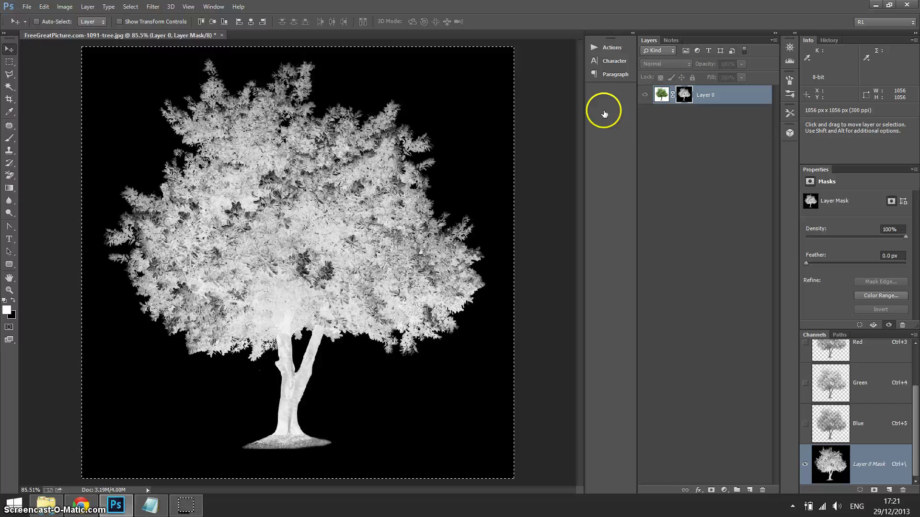
{"action": "left_click", "coordinate": [660, 94]}
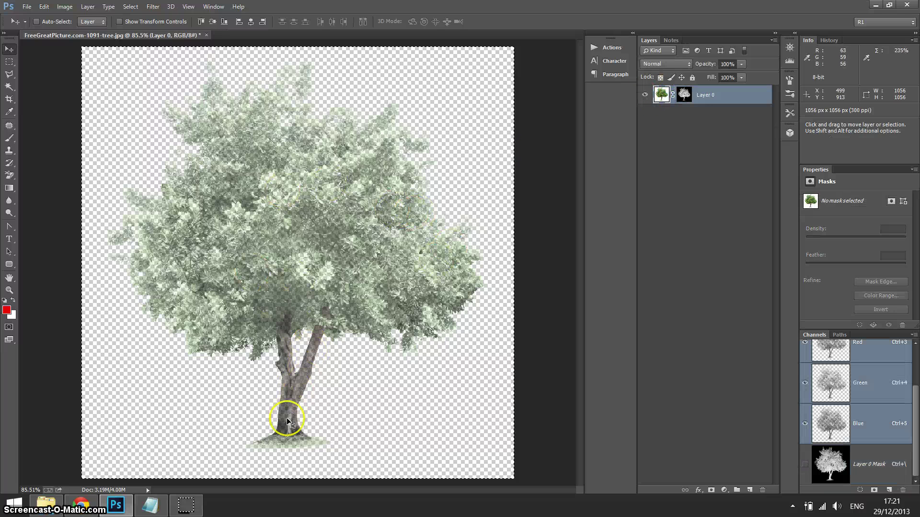
Boost the layer mask's contrast with Curves: white input 132, black input 11, and a midpoint raised to input 49, output 161
{"action": "left_click", "coordinate": [682, 94]}
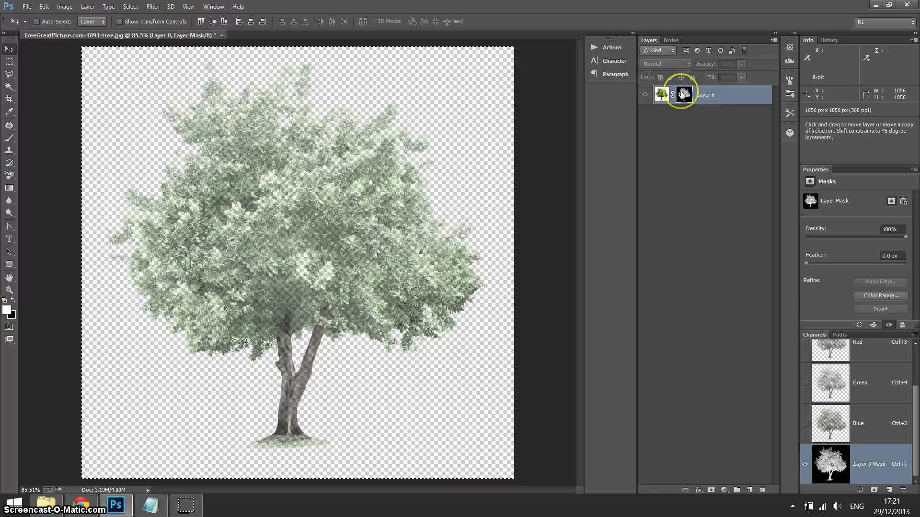
{"action": "left_click", "coordinate": [683, 93], "text": "alt"}
{"action": "key", "text": "ctrl+m"}
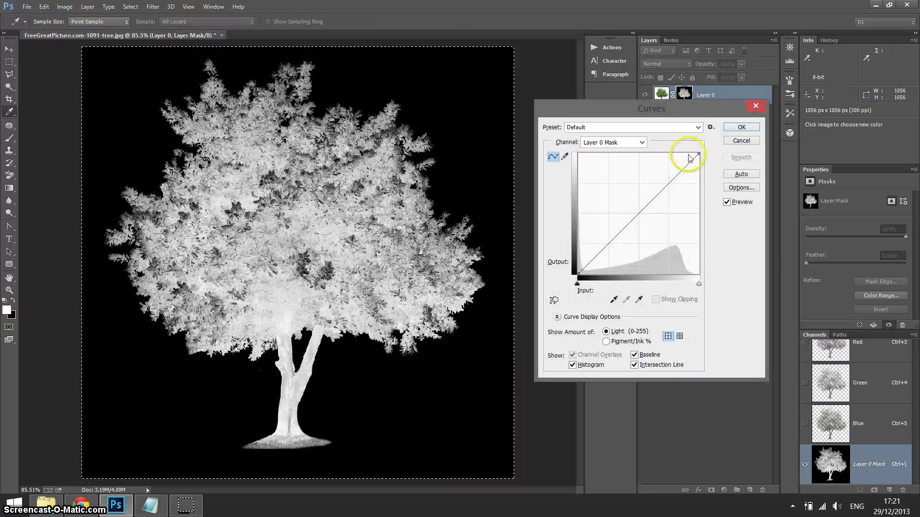
{"action": "left_click_drag", "start_coordinate": [698, 153], "coordinate": [641, 153]}
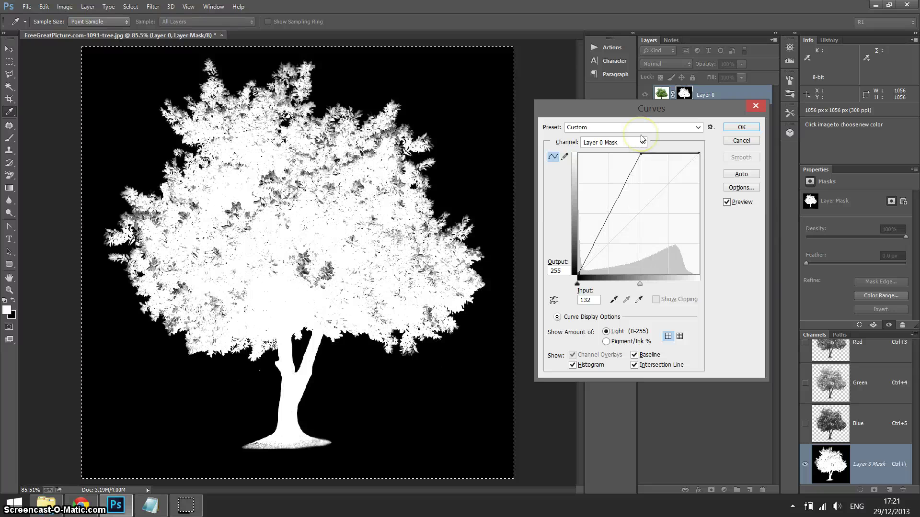
{"action": "left_click_drag", "start_coordinate": [577, 283], "coordinate": [586, 281]}
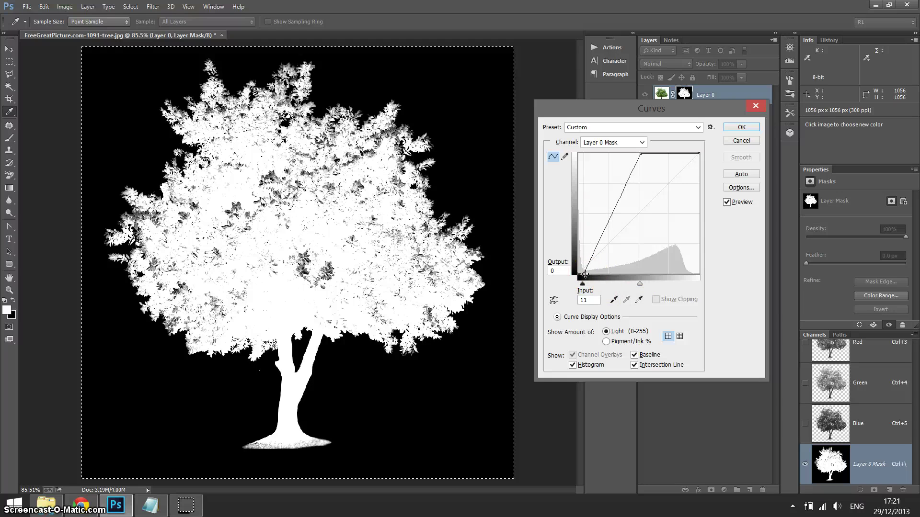
{"action": "left_click", "coordinate": [584, 275]}
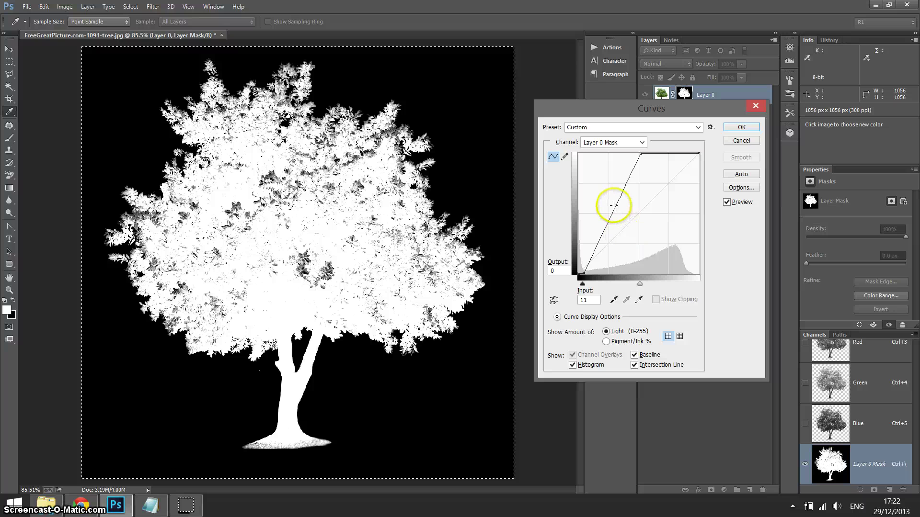
{"action": "left_click_drag", "start_coordinate": [614, 205], "coordinate": [601, 198]}
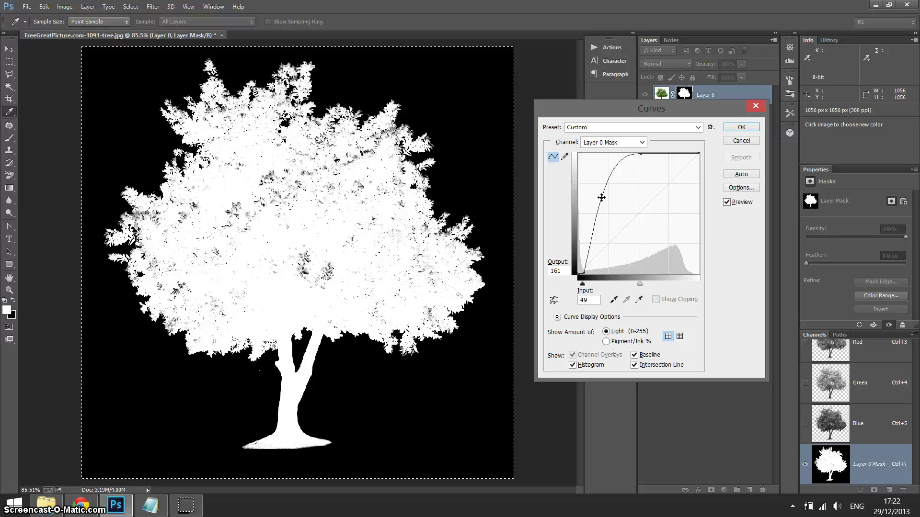
{"action": "left_click", "coordinate": [741, 127]}
{"action": "key", "text": "v"}
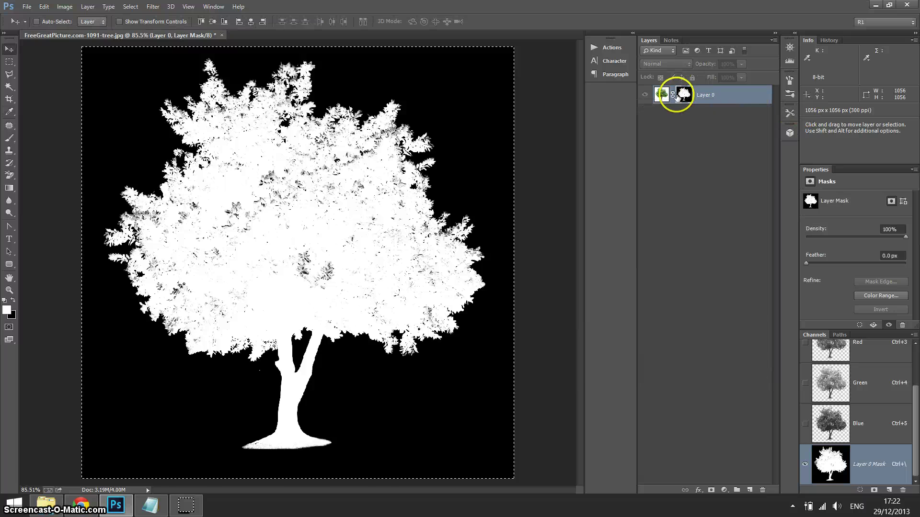
{"action": "left_click", "coordinate": [684, 95], "text": "alt"}
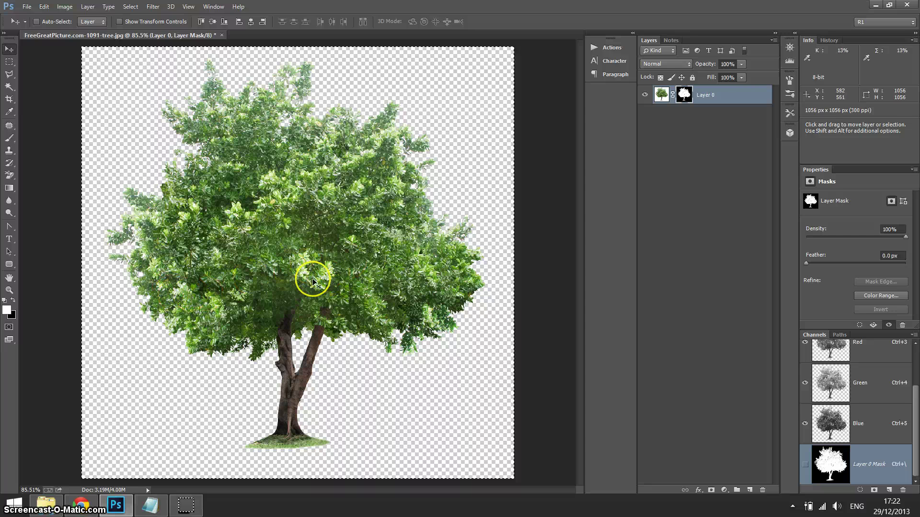
Paint the grey patches inside the crown white on the layer mask with a 150 px brush, and return to the image view
{"action": "left_click", "coordinate": [685, 96], "text": "alt"}
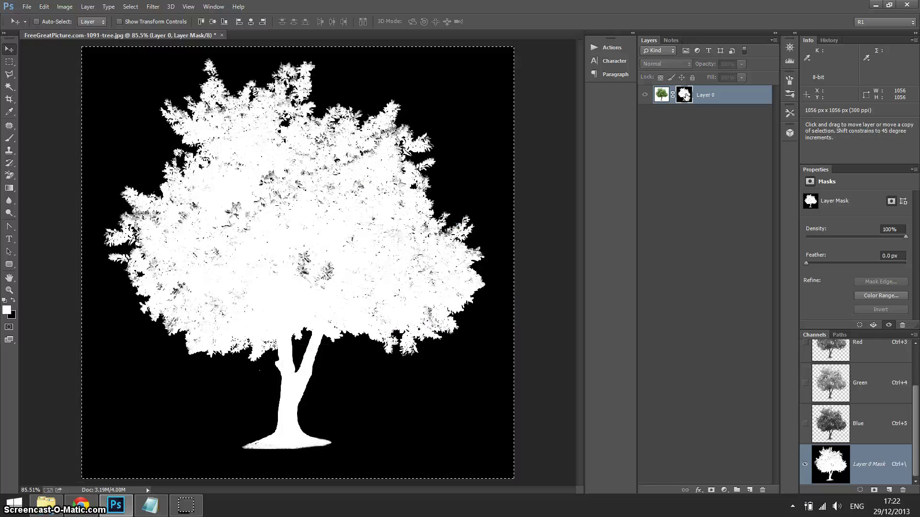
{"action": "left_click", "coordinate": [9, 139]}
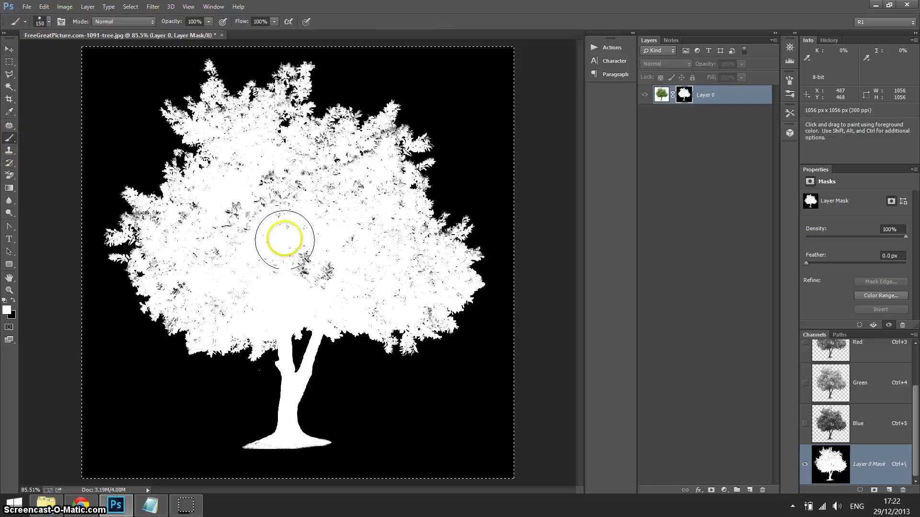
{"action": "mouse_move", "coordinate": [236, 236]}
{"action": "left_mouse_down"}
{"action": "mouse_move", "coordinate": [253, 266]}
{"action": "mouse_move", "coordinate": [243, 222]}
{"action": "mouse_move", "coordinate": [189, 284]}
{"action": "mouse_move", "coordinate": [240, 285]}
{"action": "left_mouse_up"}
{"action": "mouse_move", "coordinate": [273, 188]}
{"action": "left_mouse_down"}
{"action": "mouse_move", "coordinate": [363, 206]}
{"action": "mouse_move", "coordinate": [359, 229]}
{"action": "mouse_move", "coordinate": [370, 237]}
{"action": "mouse_move", "coordinate": [378, 286]}
{"action": "mouse_move", "coordinate": [353, 285]}
{"action": "mouse_move", "coordinate": [367, 280]}
{"action": "mouse_move", "coordinate": [337, 184]}
{"action": "mouse_move", "coordinate": [237, 226]}
{"action": "mouse_move", "coordinate": [209, 224]}
{"action": "left_mouse_up"}
{"action": "left_click", "coordinate": [681, 91]}
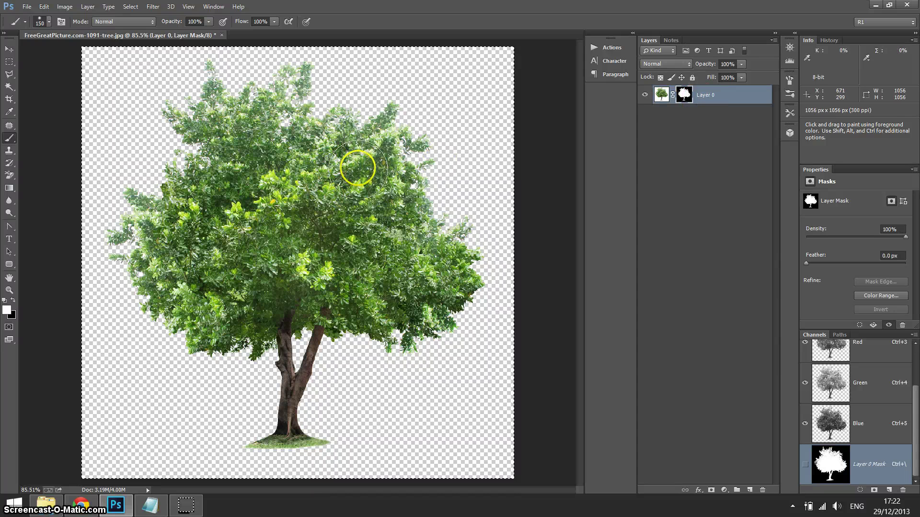
Add a dark grey solid color fill layer and place it beneath the tree layer
{"action": "left_click", "coordinate": [724, 489]}
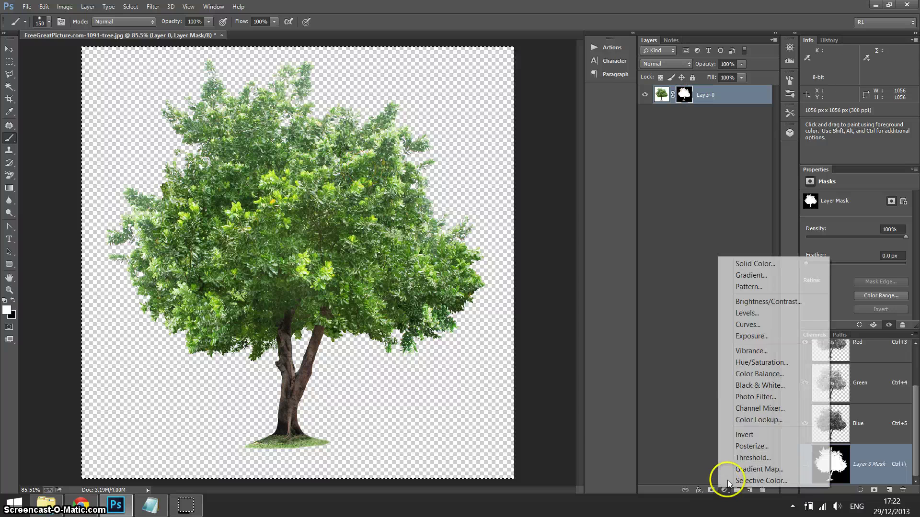
{"action": "left_click", "coordinate": [762, 263]}
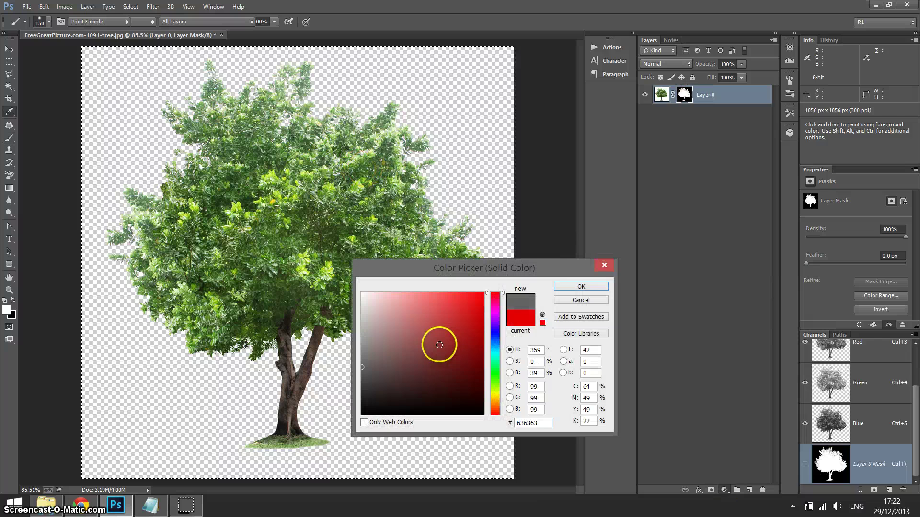
{"action": "left_click", "coordinate": [532, 247]}
{"action": "left_click", "coordinate": [579, 288]}
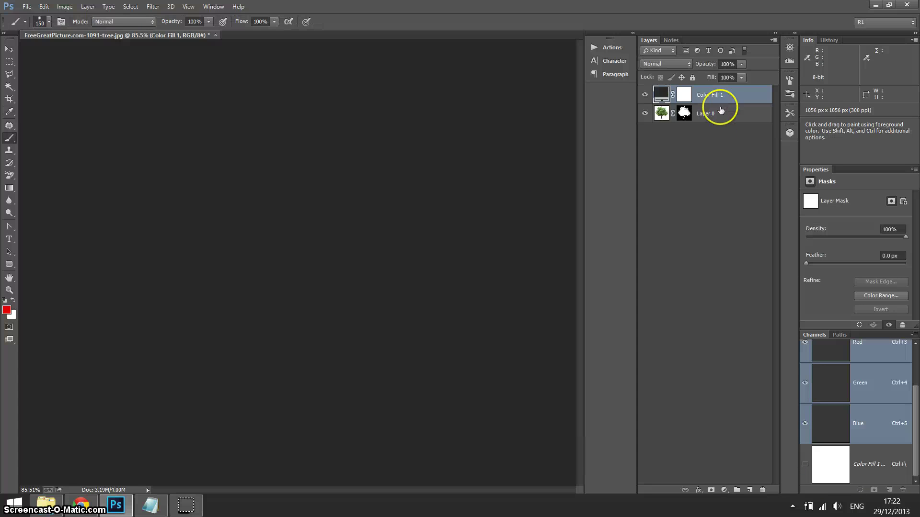
{"action": "left_click_drag", "start_coordinate": [719, 102], "coordinate": [724, 181]}
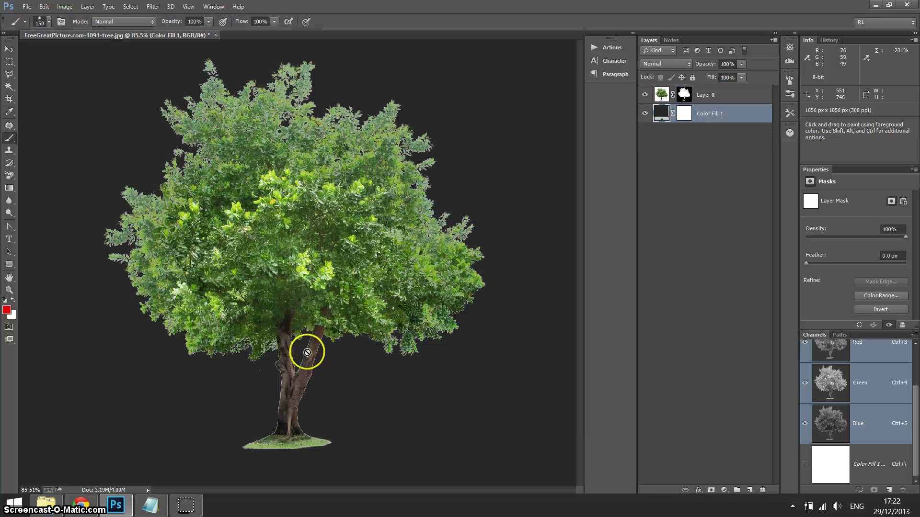
Load the tree's layer mask as a selection and contract it by 1 pixel
{"action": "key", "text": "ctrl+space"}
{"action": "mouse_move", "coordinate": [259, 323]}
{"action": "left_mouse_down"}
{"action": "mouse_move", "coordinate": [318, 394]}
{"action": "mouse_move", "coordinate": [346, 411]}
{"action": "left_mouse_up"}
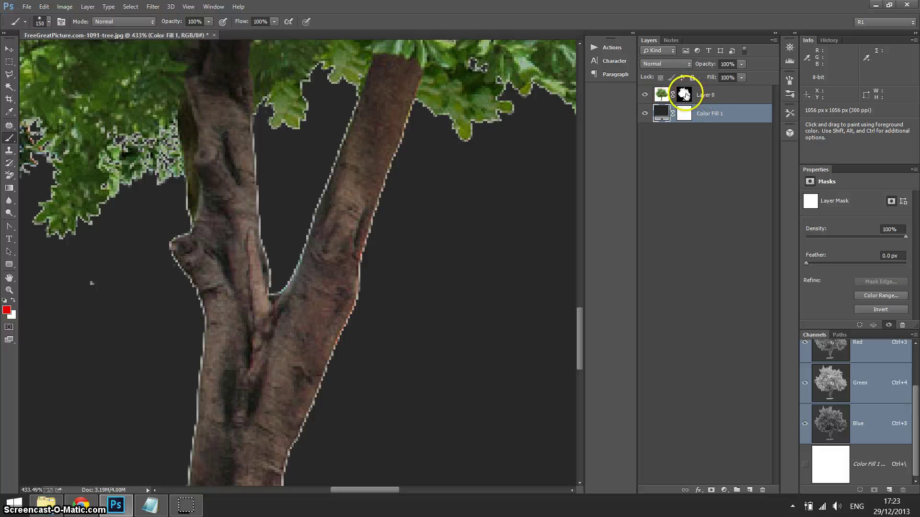
{"action": "left_click", "coordinate": [685, 94], "text": "ctrl"}
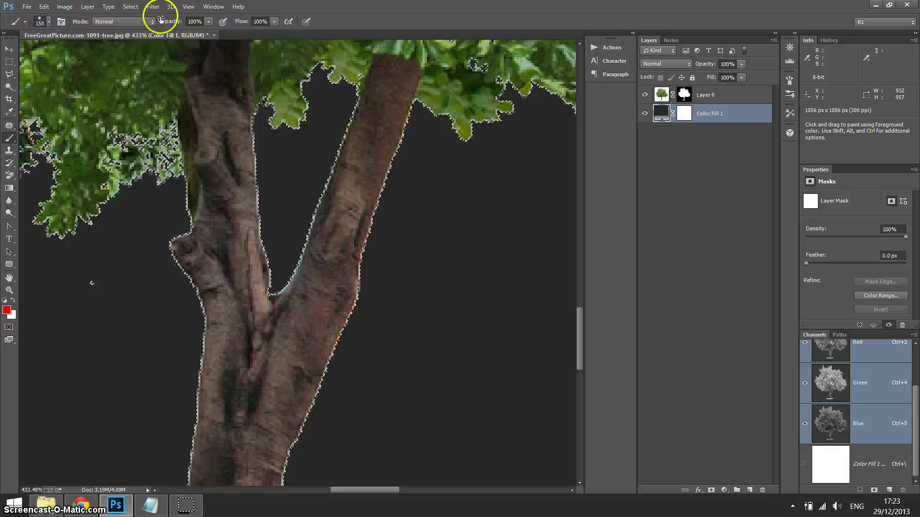
{"action": "left_click", "coordinate": [129, 7]}
{"action": "mouse_move", "coordinate": [168, 149]}
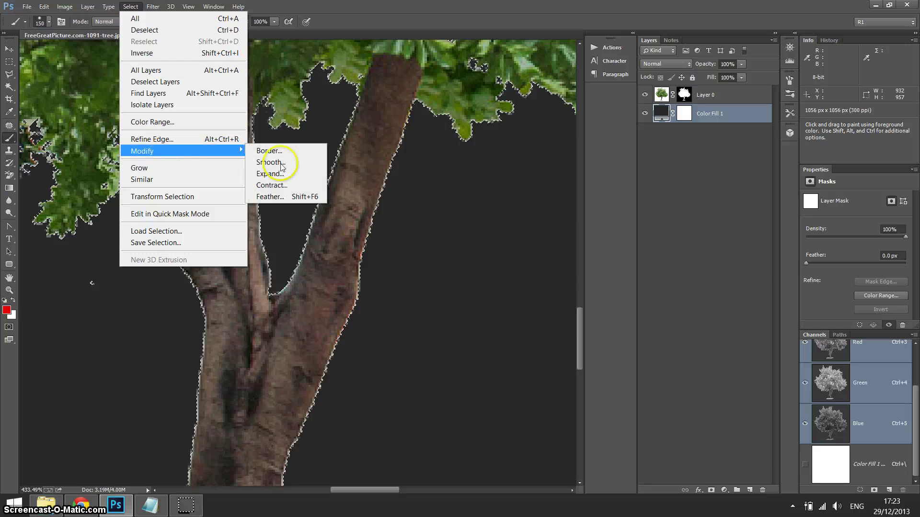
{"action": "left_click", "coordinate": [287, 185]}
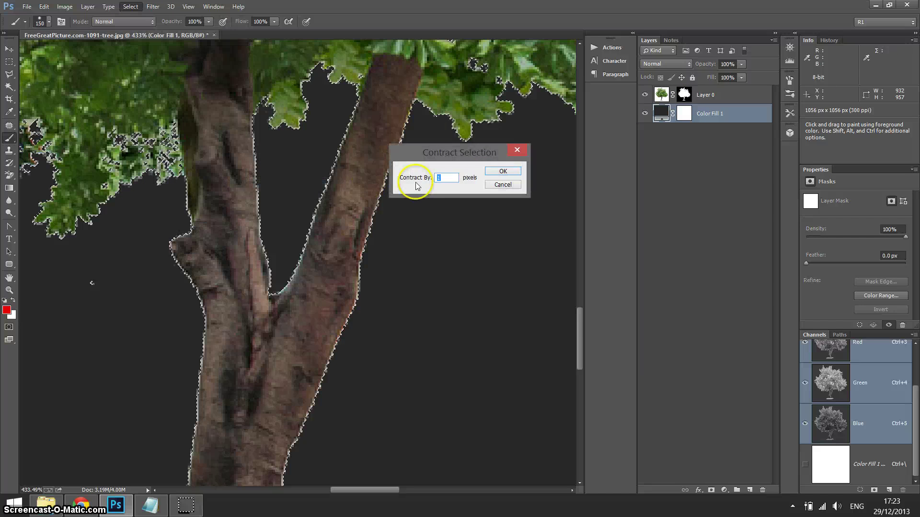
{"action": "left_click", "coordinate": [499, 173]}
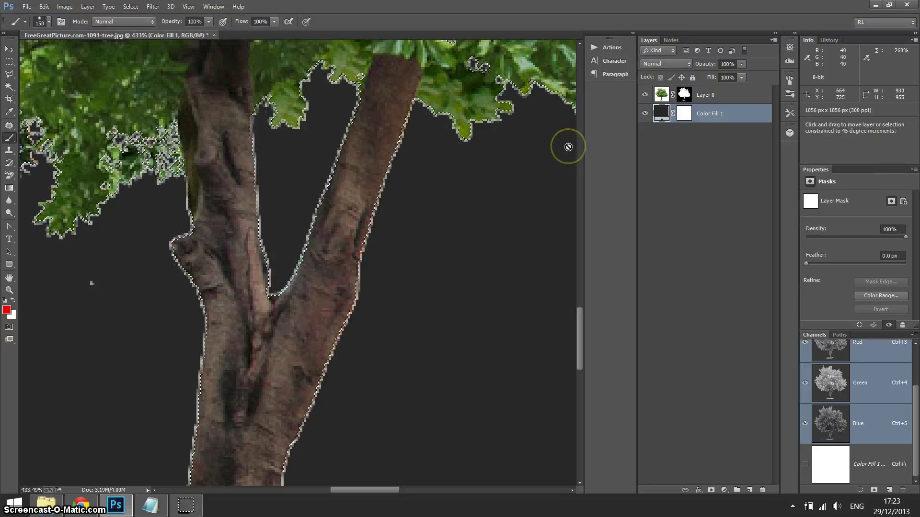
Invert the selection, clear the pale fringe from the tree's layer mask, and deselect
{"action": "key", "text": "ctrl+shift+i"}
{"action": "left_click", "coordinate": [684, 94]}
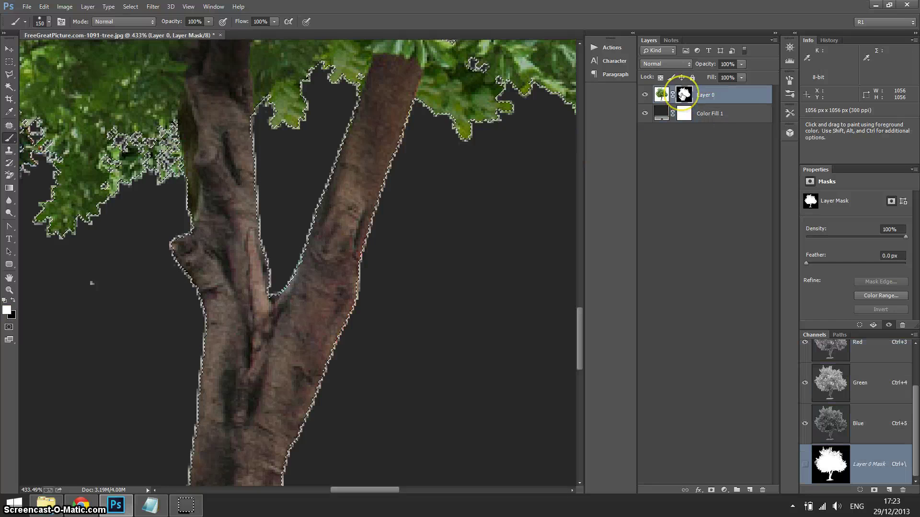
{"action": "key", "text": "Delete"}
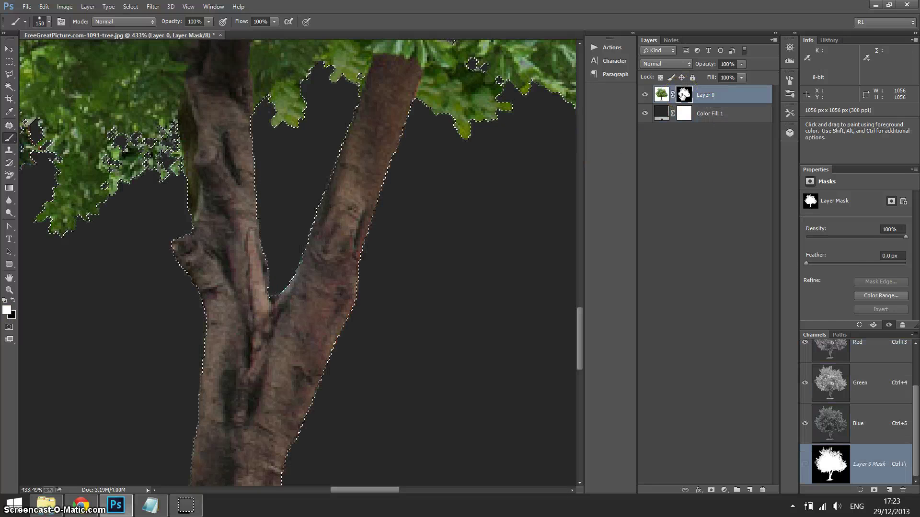
{"action": "key", "text": "ctrl+d"}
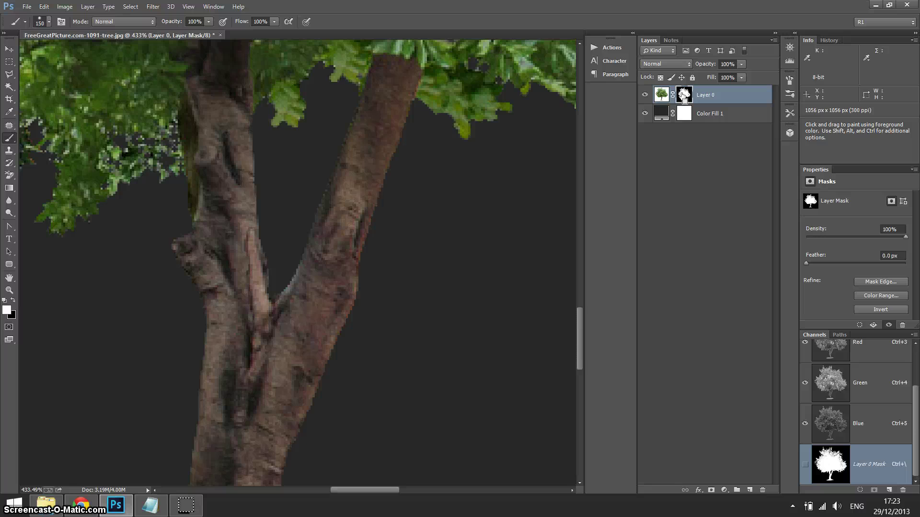
{"action": "key", "text": "ctrl+0"}
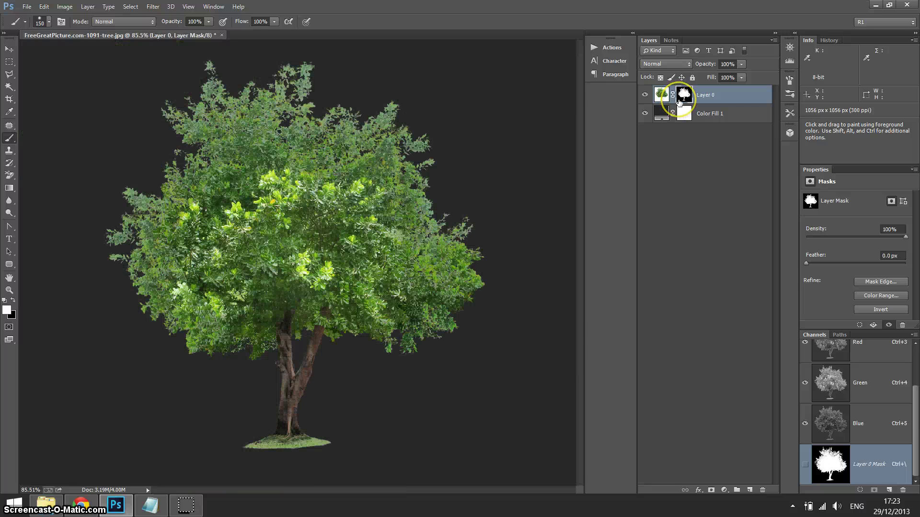
Convert the tree layer to a smart object and scale it down to about 51%
{"action": "right_click", "coordinate": [731, 98]}
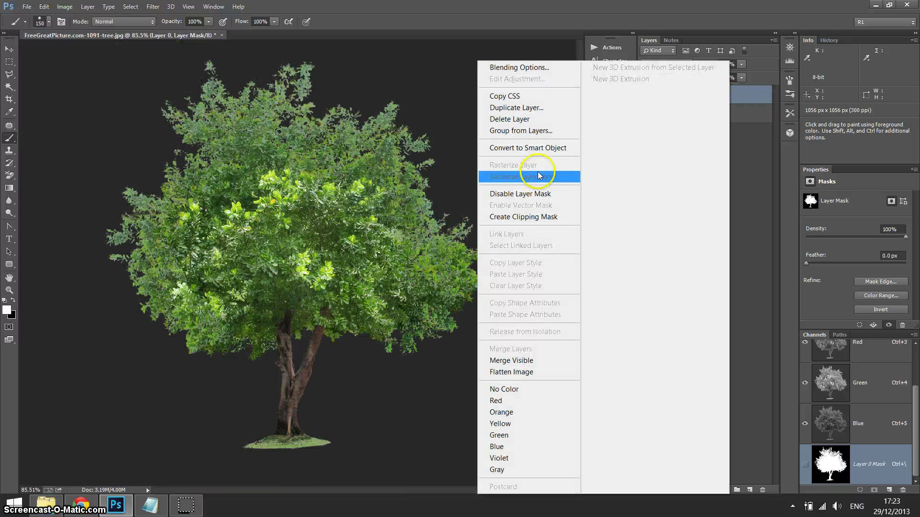
{"action": "left_click", "coordinate": [542, 147]}
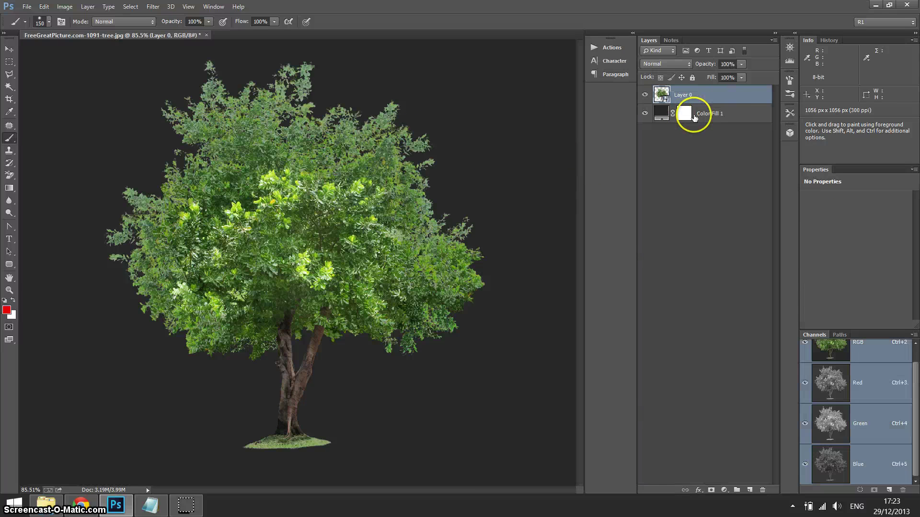
{"action": "key", "text": "ctrl+t"}
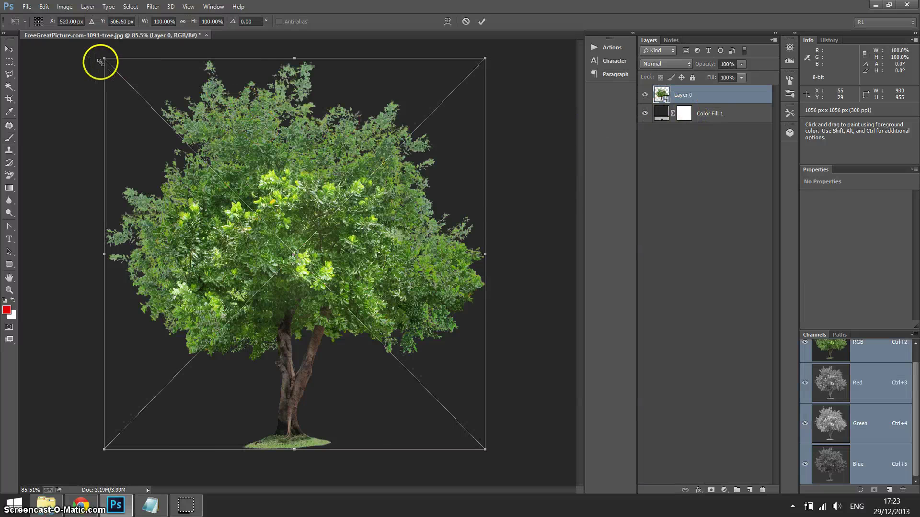
{"action": "left_click_drag", "start_coordinate": [101, 59], "coordinate": [291, 250]}
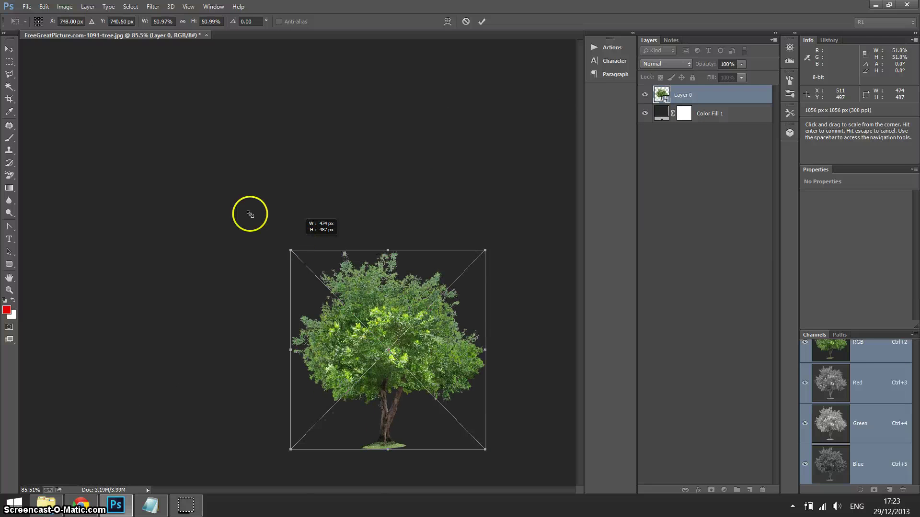
{"action": "key", "text": "Return"}
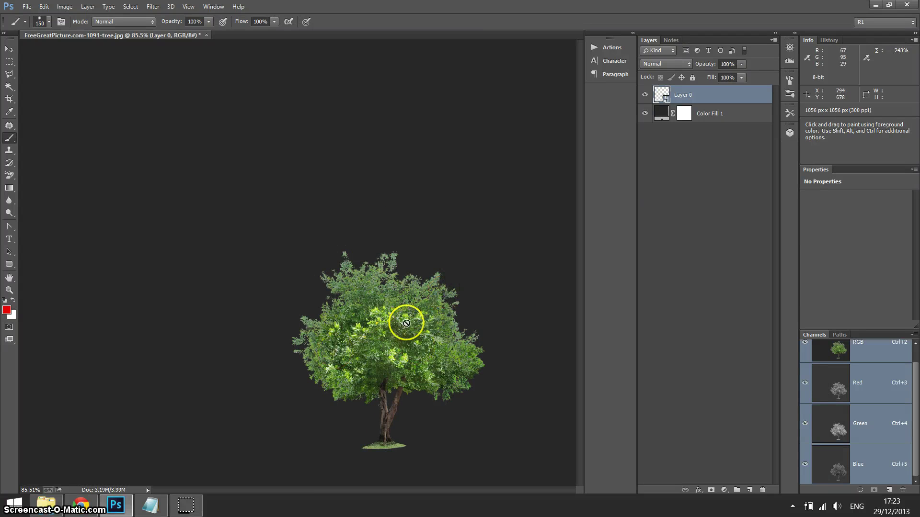
Examine the scaled-down tree's crown, trunk and grass edges up close against the dark fill
{"action": "mouse_move", "coordinate": [313, 247]}
{"action": "left_mouse_down"}
{"action": "mouse_move", "coordinate": [349, 269]}
{"action": "mouse_move", "coordinate": [431, 355]}
{"action": "mouse_move", "coordinate": [427, 330]}
{"action": "left_mouse_up"}
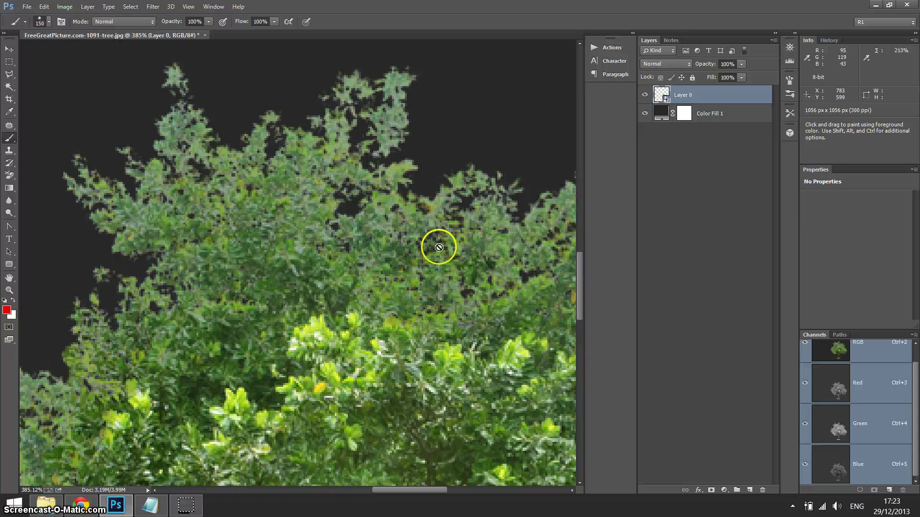
{"action": "key", "text": "ctrl+0"}
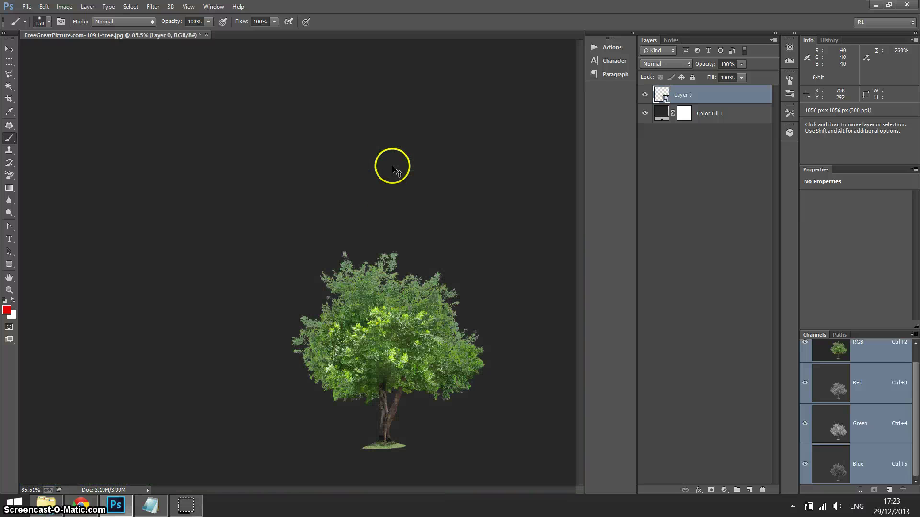
{"action": "key", "text": "ctrl+space"}
{"action": "mouse_move", "coordinate": [354, 267]}
{"action": "left_mouse_down"}
{"action": "mouse_move", "coordinate": [456, 394]}
{"action": "mouse_move", "coordinate": [445, 379]}
{"action": "left_mouse_up"}
{"action": "left_click_drag", "start_coordinate": [394, 410], "coordinate": [347, 340]}
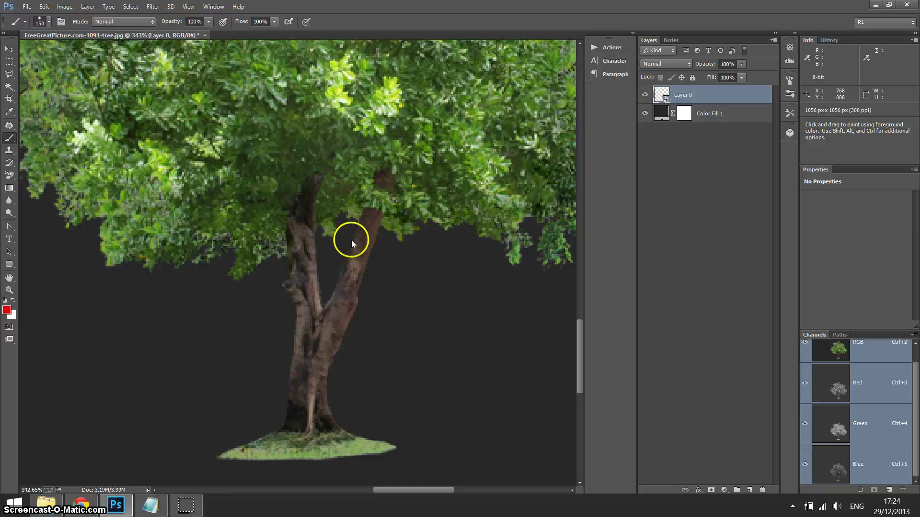
Rasterize the tree's smart object and switch to the Move tool with the whole image in view
{"action": "left_click", "coordinate": [212, 255]}
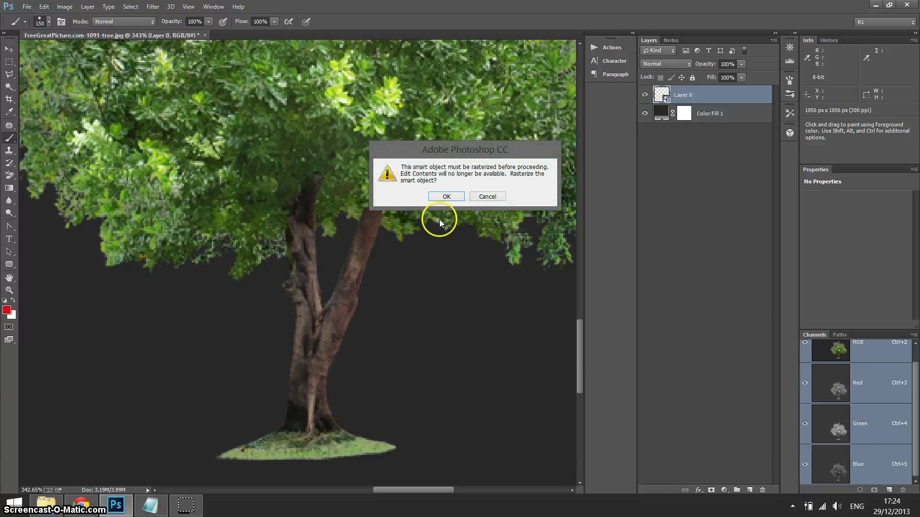
{"action": "left_click", "coordinate": [445, 197]}
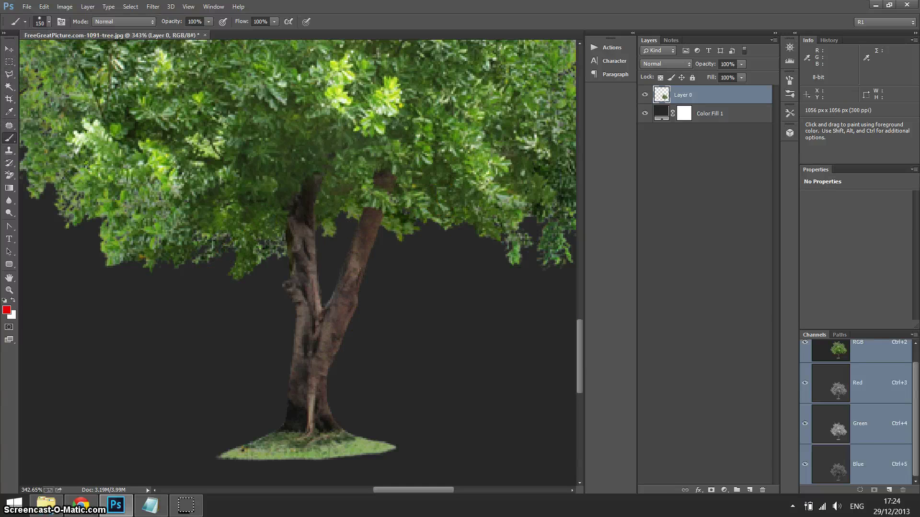
{"action": "left_click", "coordinate": [9, 50]}
{"action": "key", "text": "ctrl+0"}
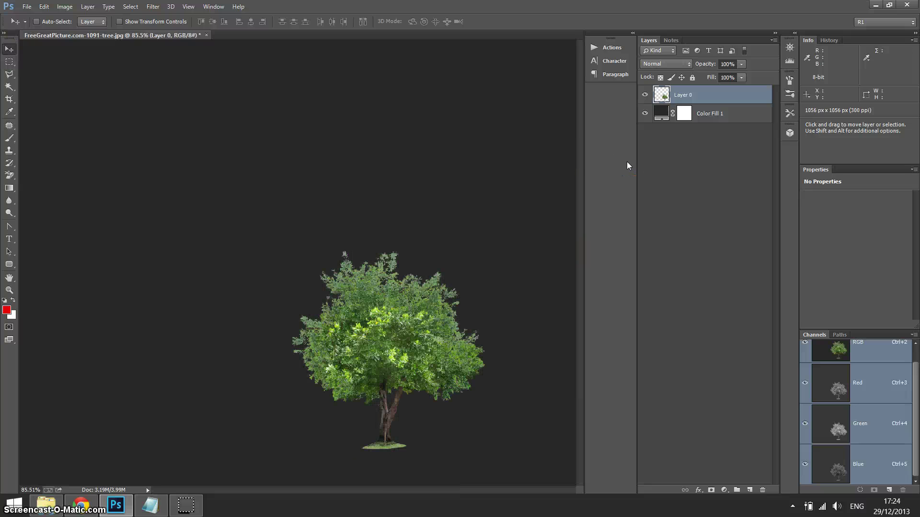
{"action": "left_click", "coordinate": [262, 457]}
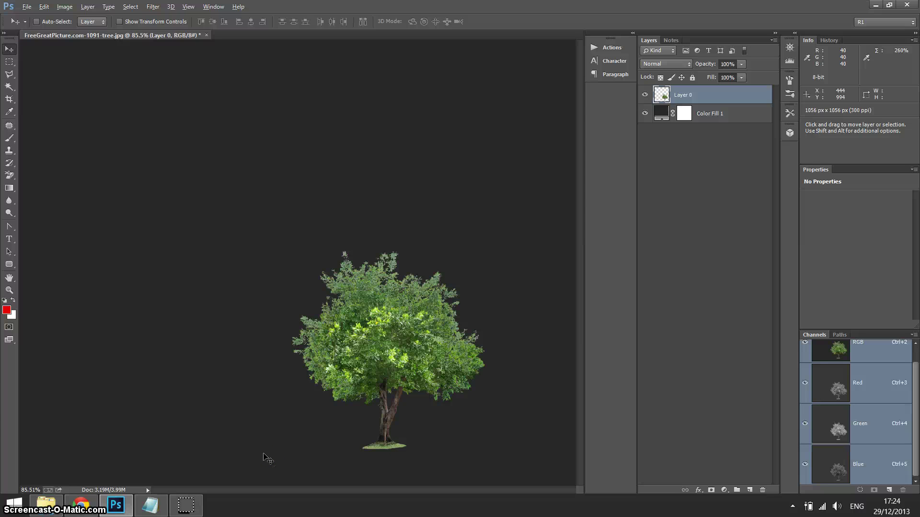